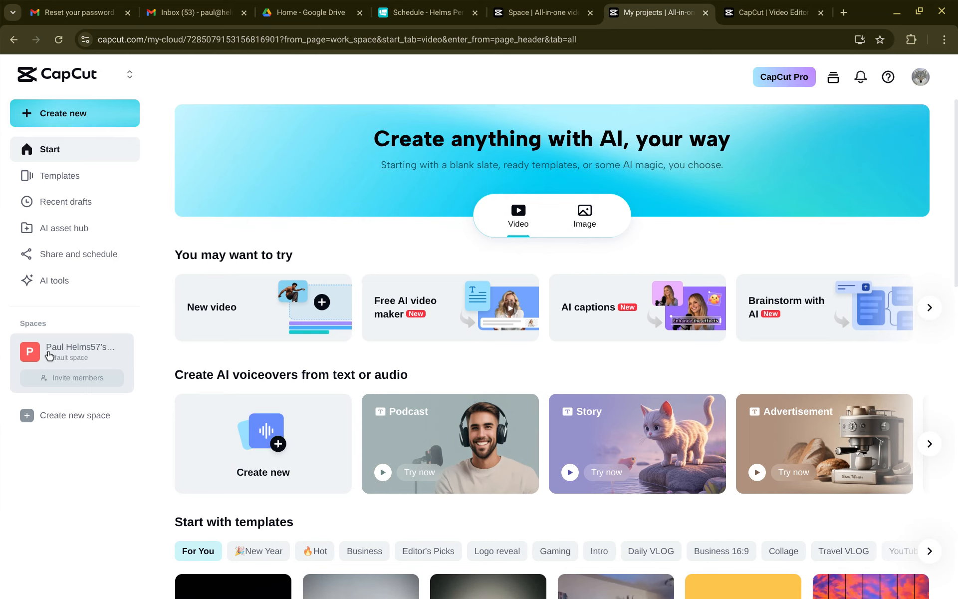
Step: Open the default space and create a new video project in the 9:16 format
{"action": "left_click", "coordinate": [56, 355]}
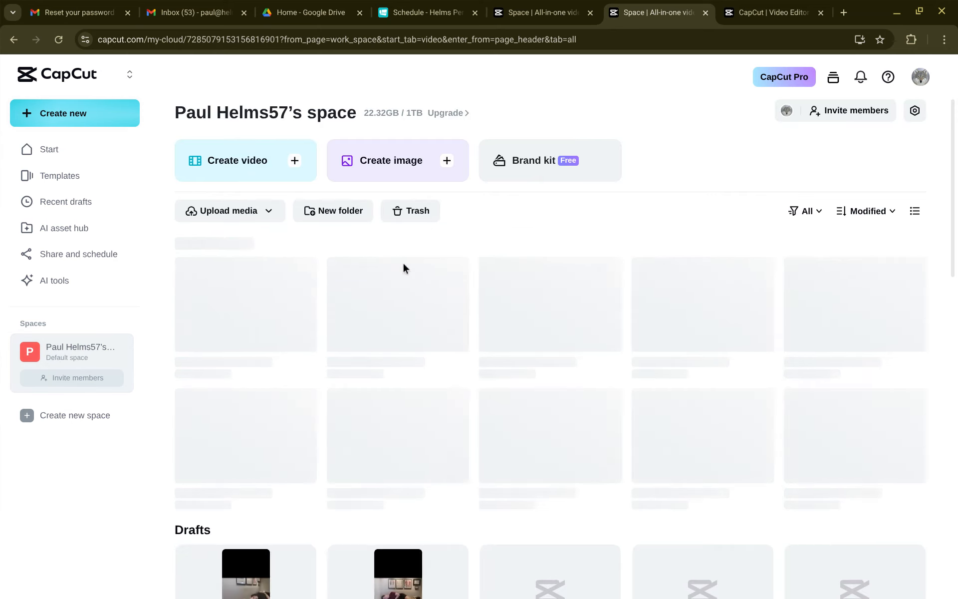
{"action": "scroll", "coordinate": [569, 339], "scroll_direction": "down", "scroll_amount": 1}
{"action": "scroll", "coordinate": [568, 345], "scroll_direction": "up", "scroll_amount": 1}
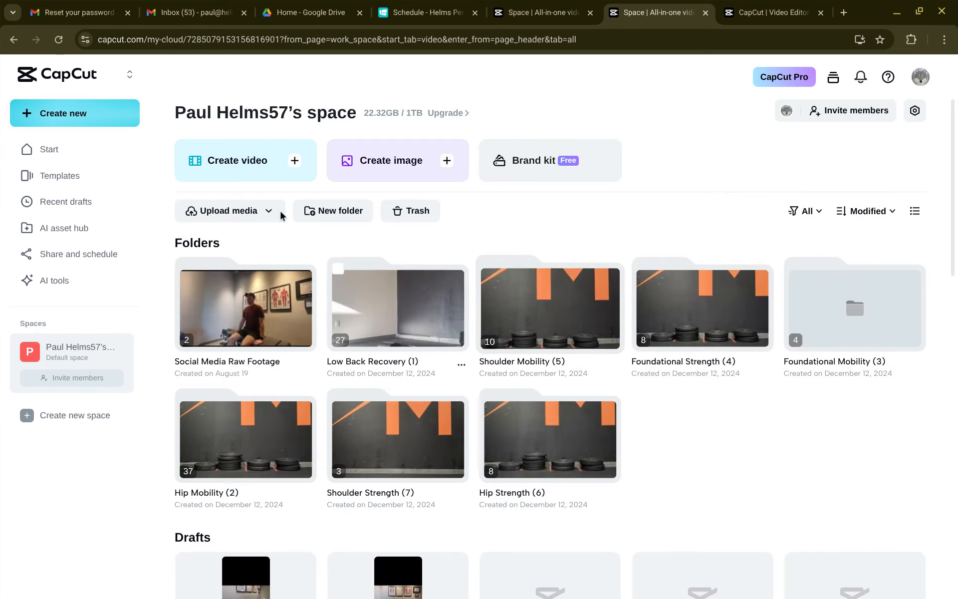
{"action": "left_click", "coordinate": [28, 115]}
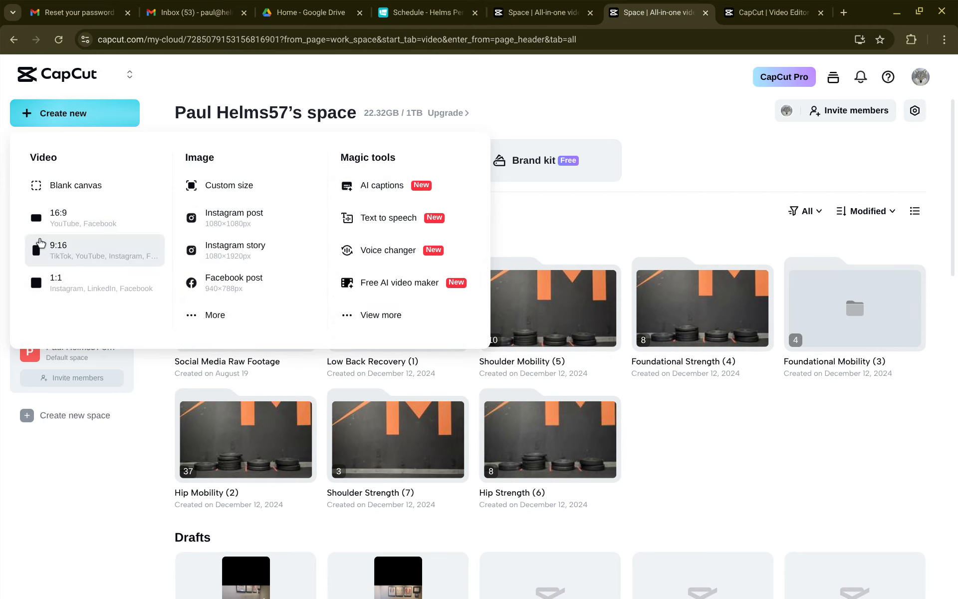
{"action": "left_click", "coordinate": [73, 257]}
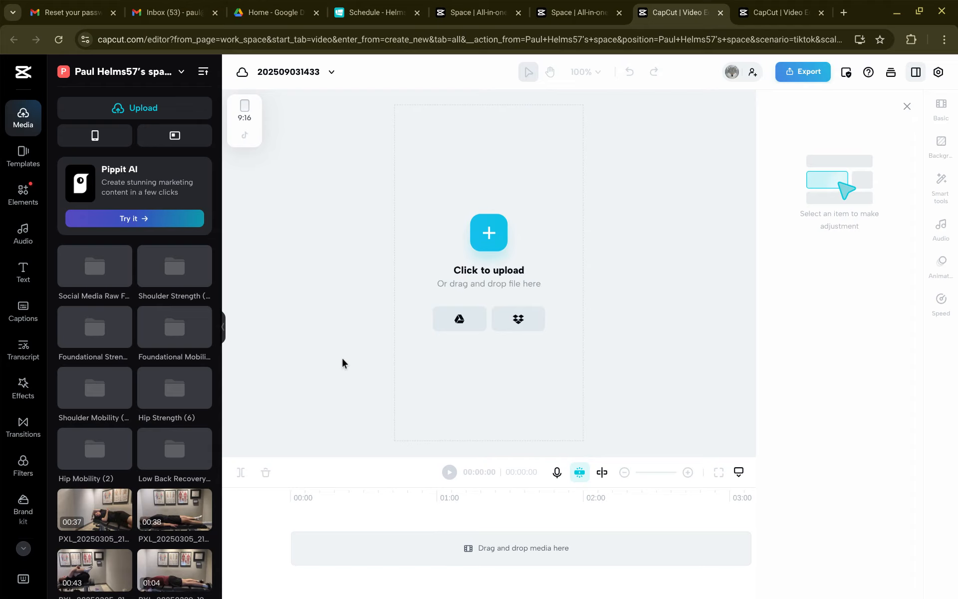
Step: Add Shoulder Pain-Pectoralis Major-FST.mp4 from the Social Media Raw Footage folder to the project and enlarge it to about 207%
{"action": "left_click", "coordinate": [99, 265]}
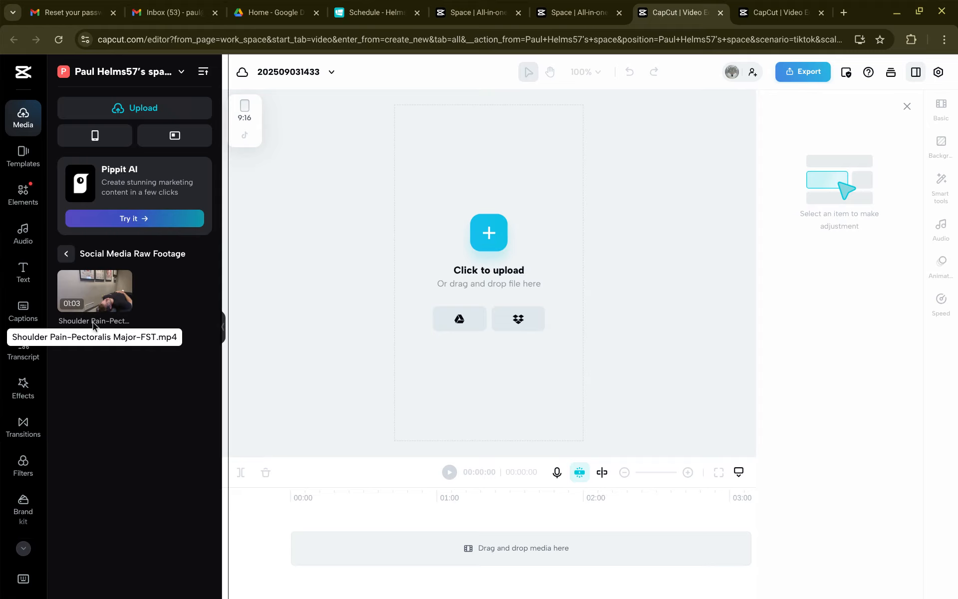
{"action": "left_click", "coordinate": [94, 295]}
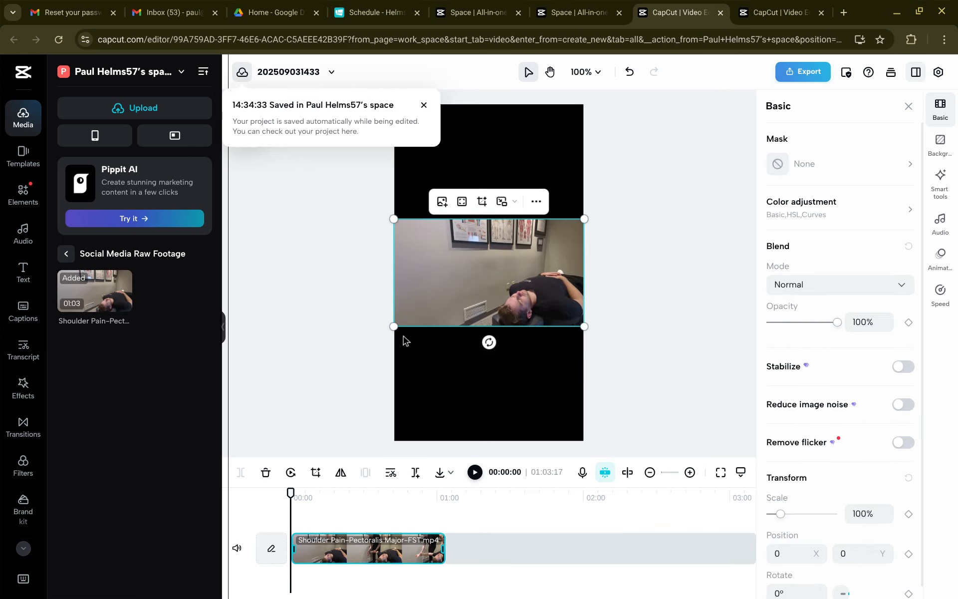
{"action": "left_click_drag", "start_coordinate": [393, 327], "coordinate": [226, 420]}
{"action": "left_click_drag", "start_coordinate": [584, 218], "coordinate": [619, 199]}
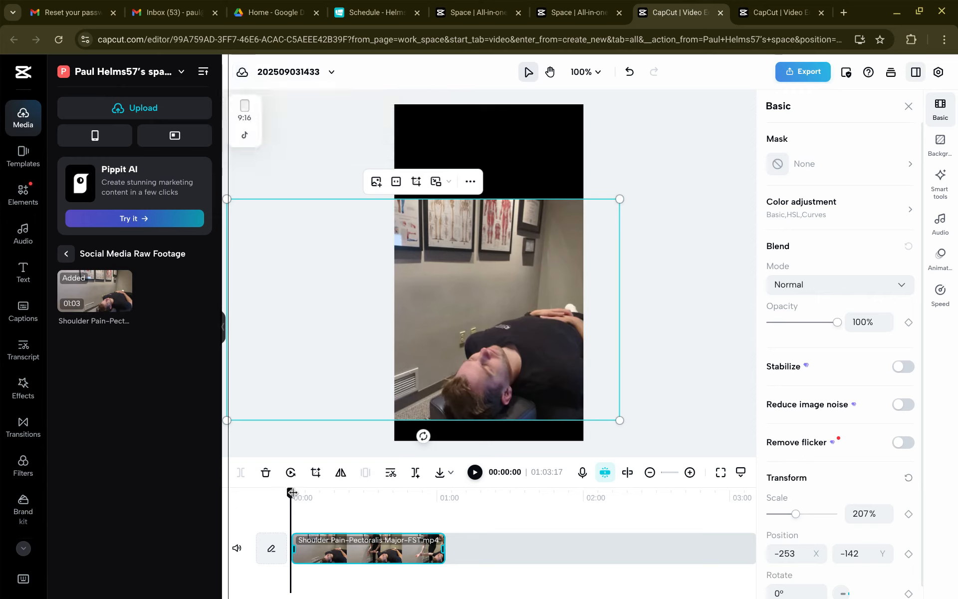
Step: Reframe the clip at 00:36:09 around the standing therapist, scaling it to about 248% and placing it at about X 148, Y 0
{"action": "left_click_drag", "start_coordinate": [290, 492], "coordinate": [380, 495]}
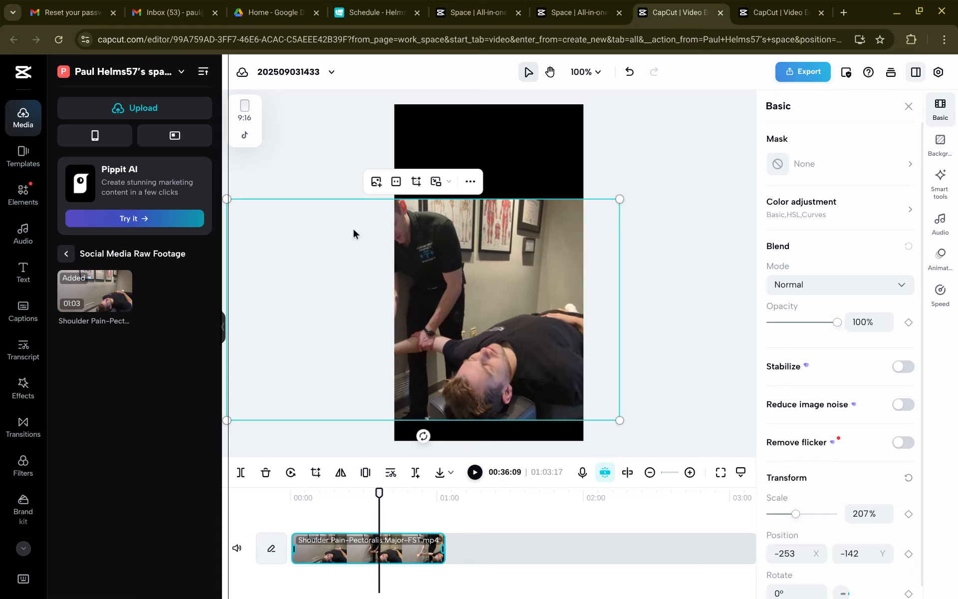
{"action": "left_click_drag", "start_coordinate": [458, 361], "coordinate": [523, 334]}
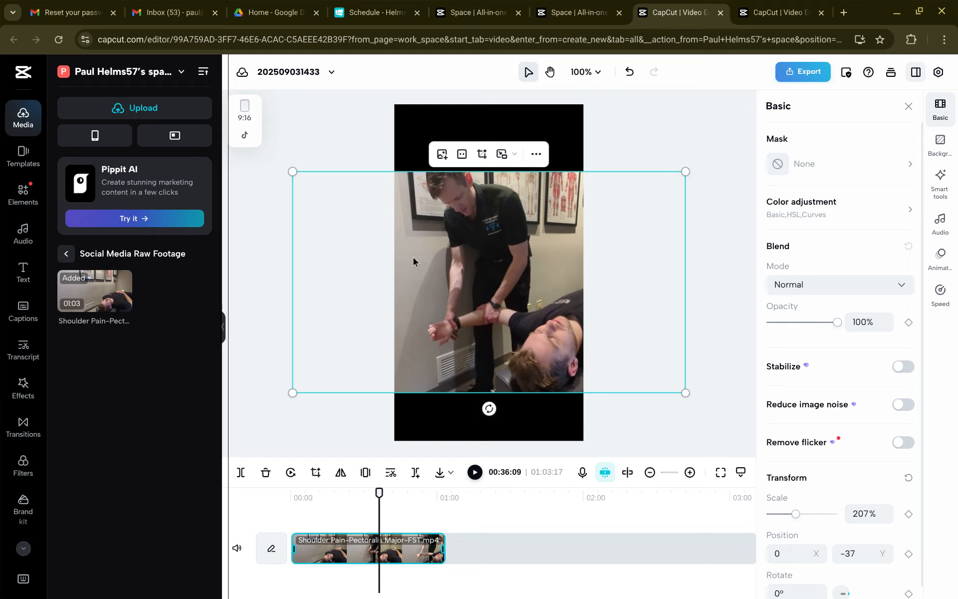
{"action": "left_click_drag", "start_coordinate": [423, 283], "coordinate": [477, 318]}
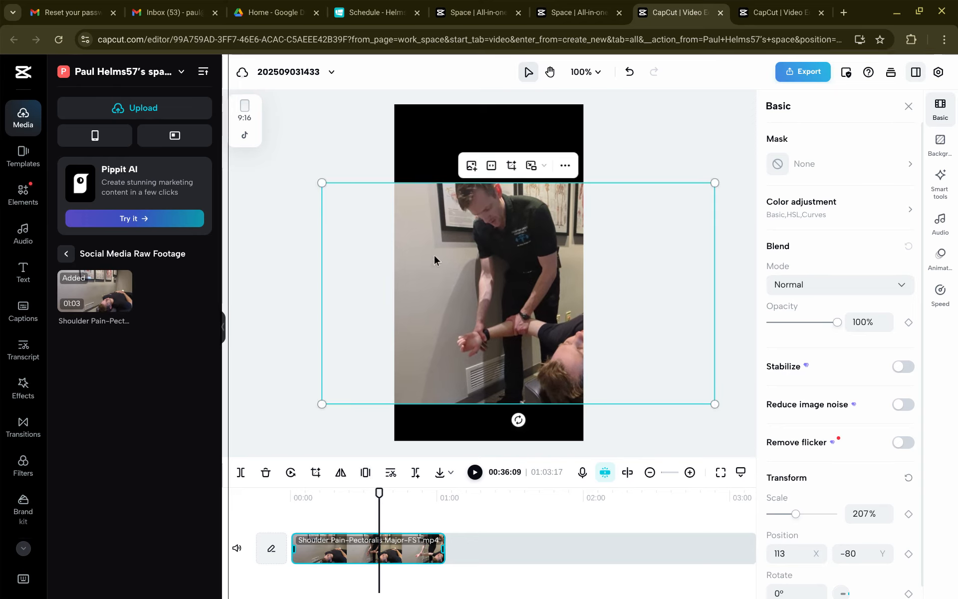
{"action": "left_click_drag", "start_coordinate": [322, 184], "coordinate": [257, 146]}
{"action": "left_click_drag", "start_coordinate": [539, 320], "coordinate": [565, 324]}
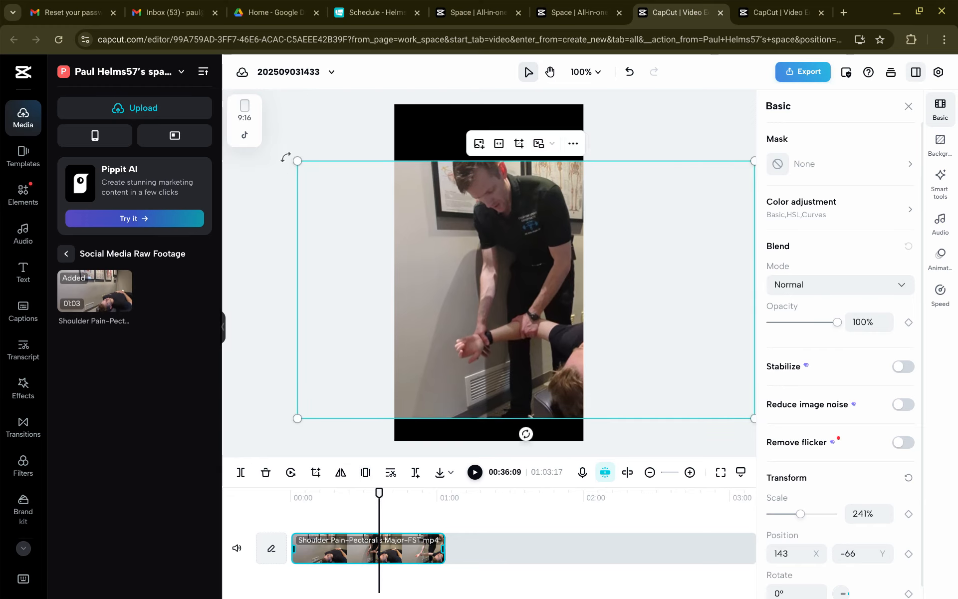
{"action": "mouse_move", "coordinate": [297, 160]}
{"action": "left_mouse_down"}
{"action": "mouse_move", "coordinate": [257, 134]}
{"action": "mouse_move", "coordinate": [283, 155]}
{"action": "left_mouse_up"}
{"action": "left_click_drag", "start_coordinate": [558, 331], "coordinate": [552, 330]}
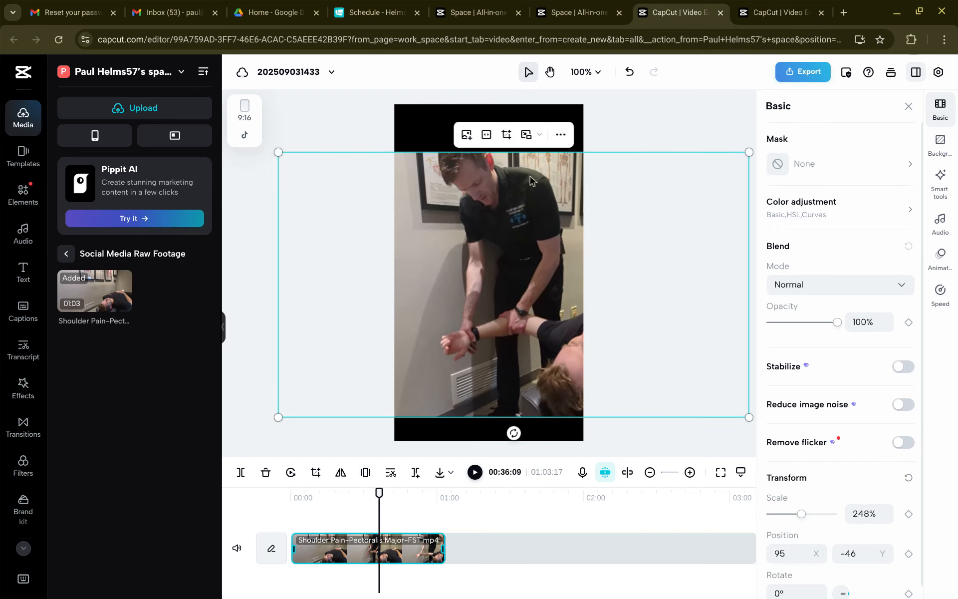
{"action": "mouse_move", "coordinate": [489, 338]}
{"action": "left_mouse_down"}
{"action": "mouse_move", "coordinate": [486, 327]}
{"action": "mouse_move", "coordinate": [502, 326]}
{"action": "left_mouse_up"}
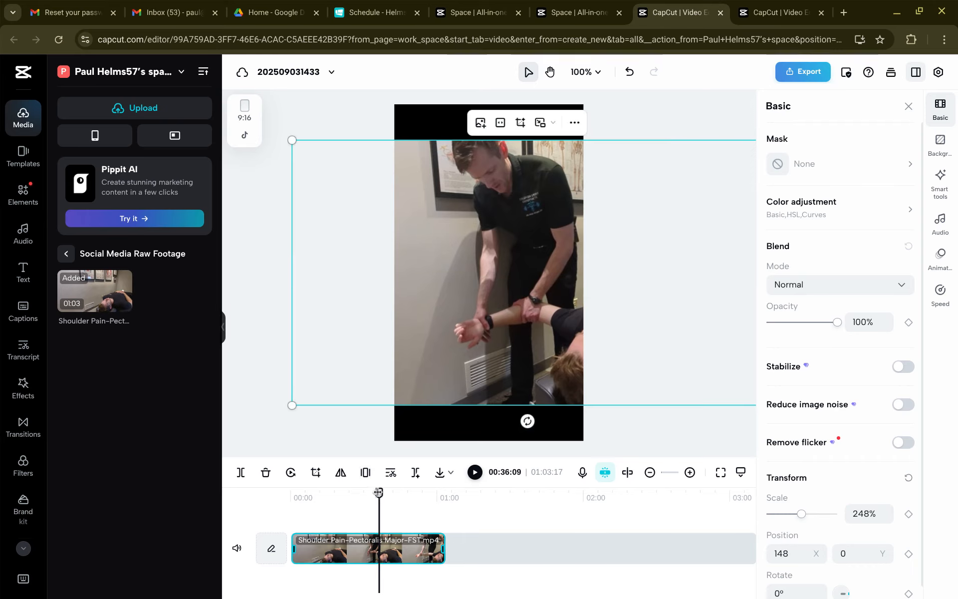
Step: Center the clip horizontally at X 0, and check the framing at 00:09:06 and 00:55:06
{"action": "left_click_drag", "start_coordinate": [376, 491], "coordinate": [313, 511]}
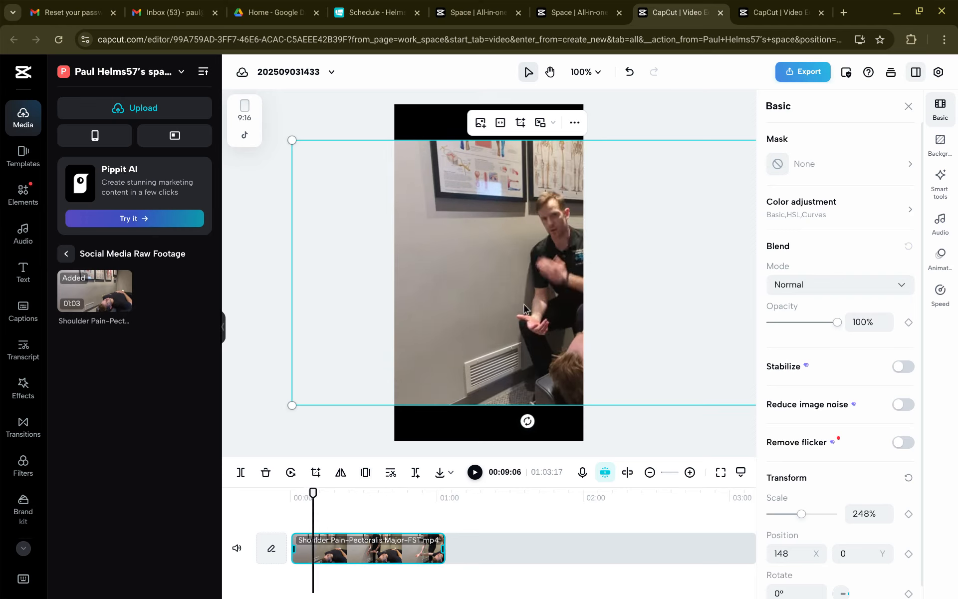
{"action": "left_click_drag", "start_coordinate": [523, 351], "coordinate": [487, 349]}
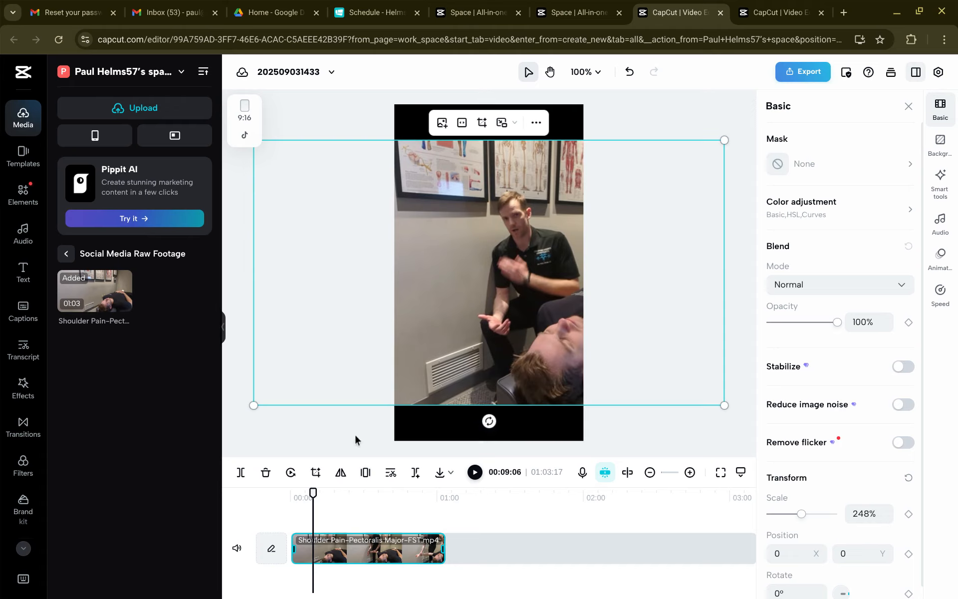
{"action": "left_click_drag", "start_coordinate": [313, 492], "coordinate": [425, 493]}
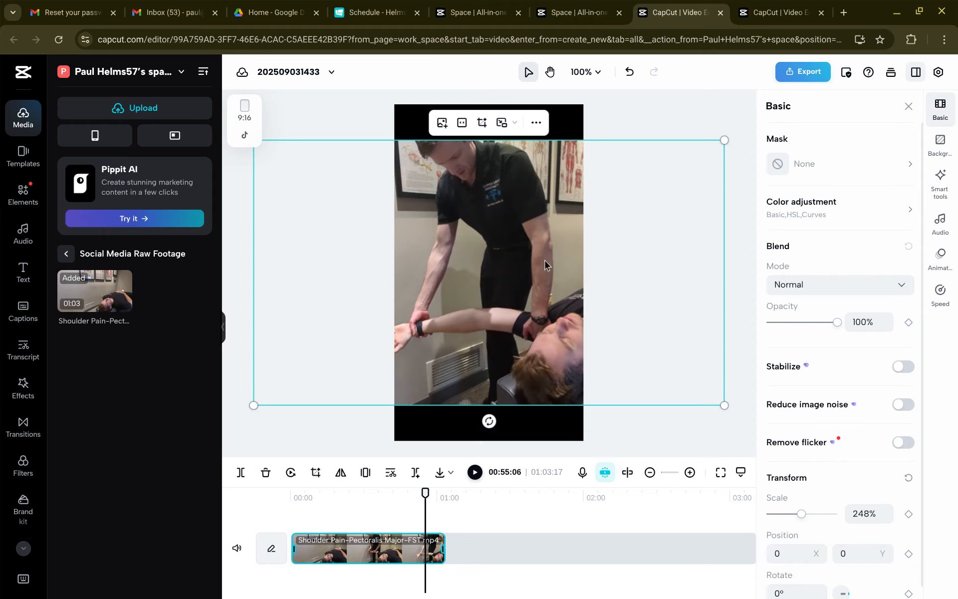
{"action": "left_click_drag", "start_coordinate": [535, 285], "coordinate": [532, 280]}
{"action": "left_click_drag", "start_coordinate": [424, 493], "coordinate": [279, 503]}
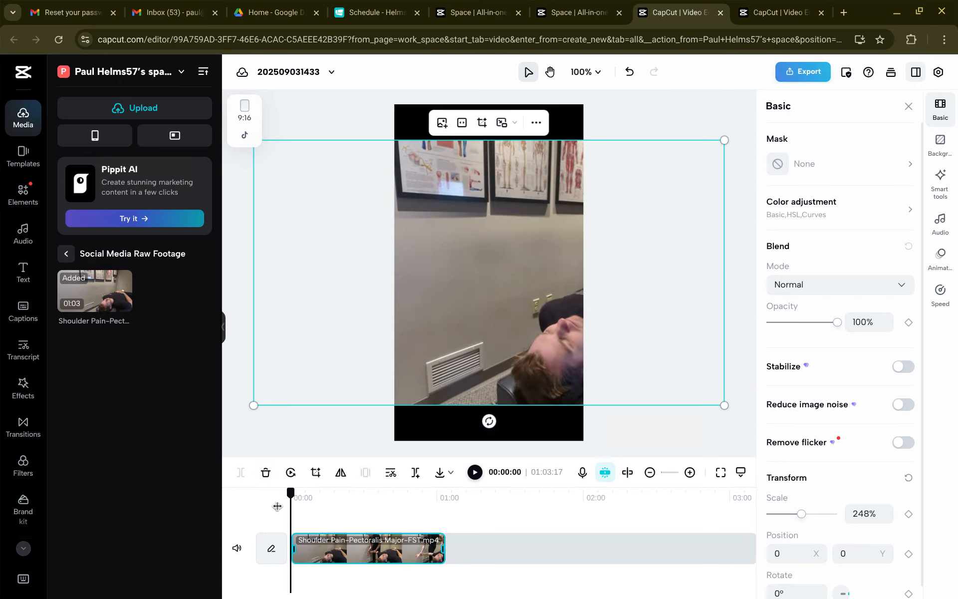
Step: Split the clip at 00:04:13
{"action": "left_click", "coordinate": [690, 472]}
{"action": "left_click", "coordinate": [690, 472]}
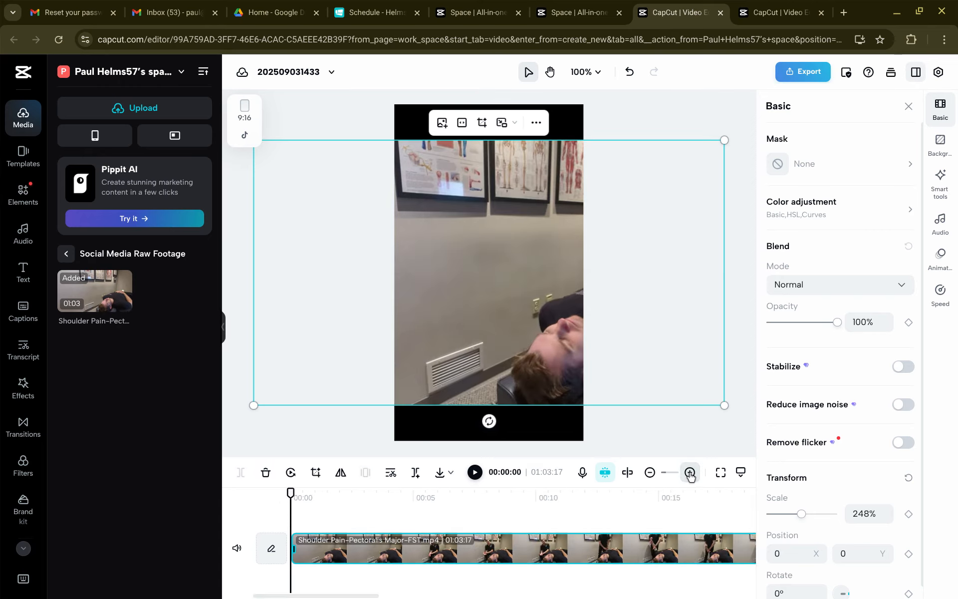
{"action": "left_click", "coordinate": [650, 472]}
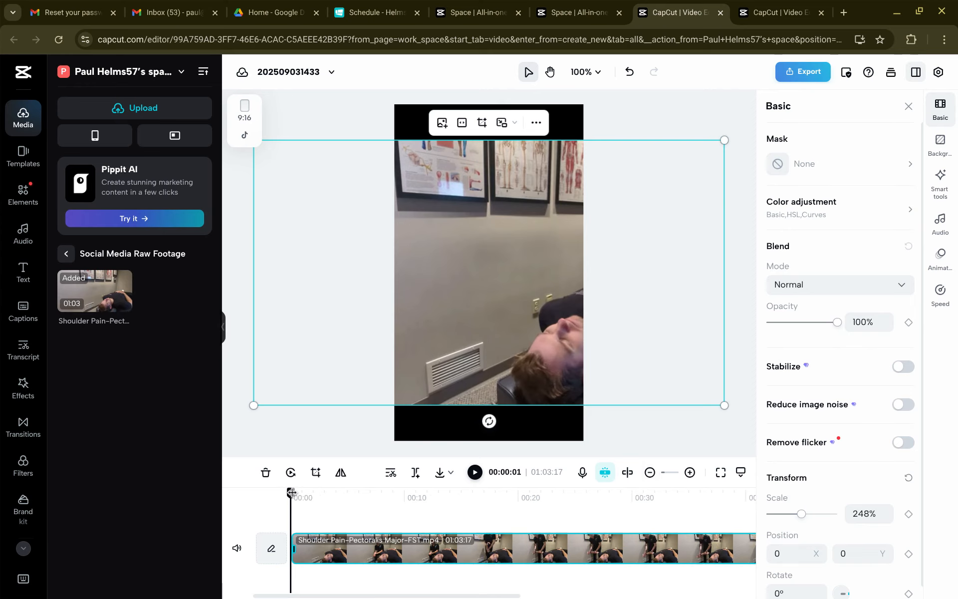
{"action": "left_click_drag", "start_coordinate": [291, 492], "coordinate": [341, 493]}
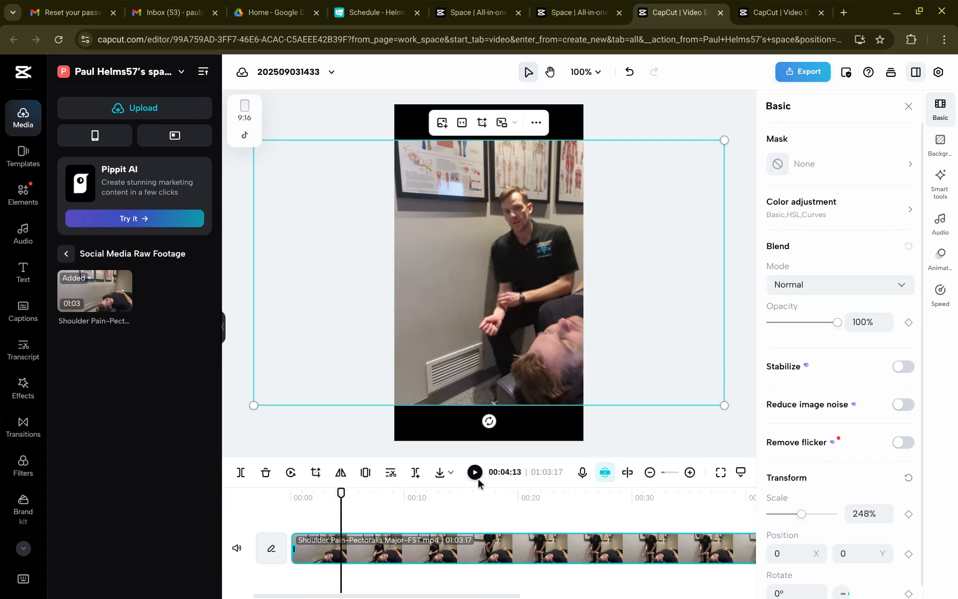
{"action": "left_click", "coordinate": [239, 472]}
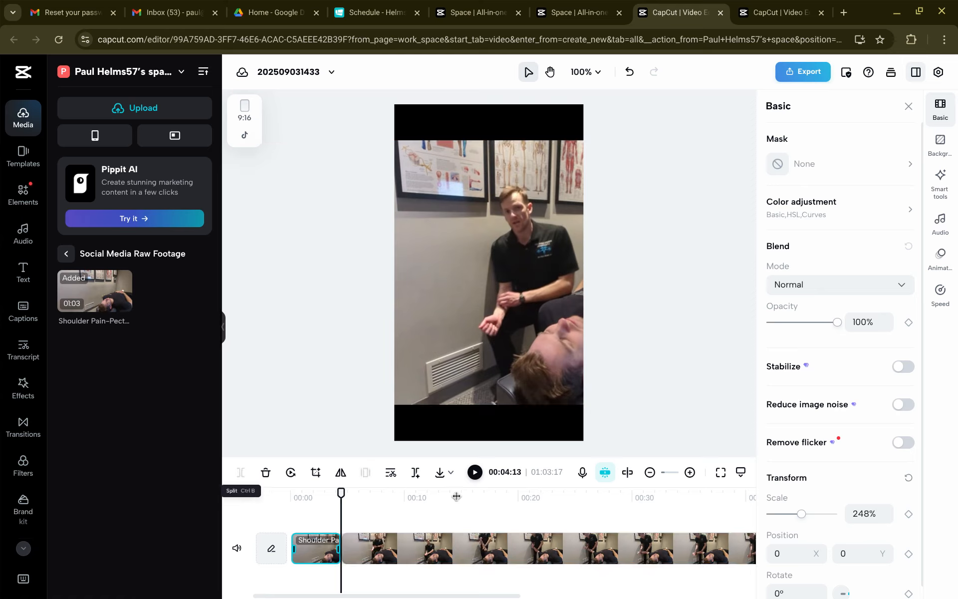
Step: Play the footage just after the opening cut, and delete the short segment before the cut
{"action": "left_click", "coordinate": [474, 473]}
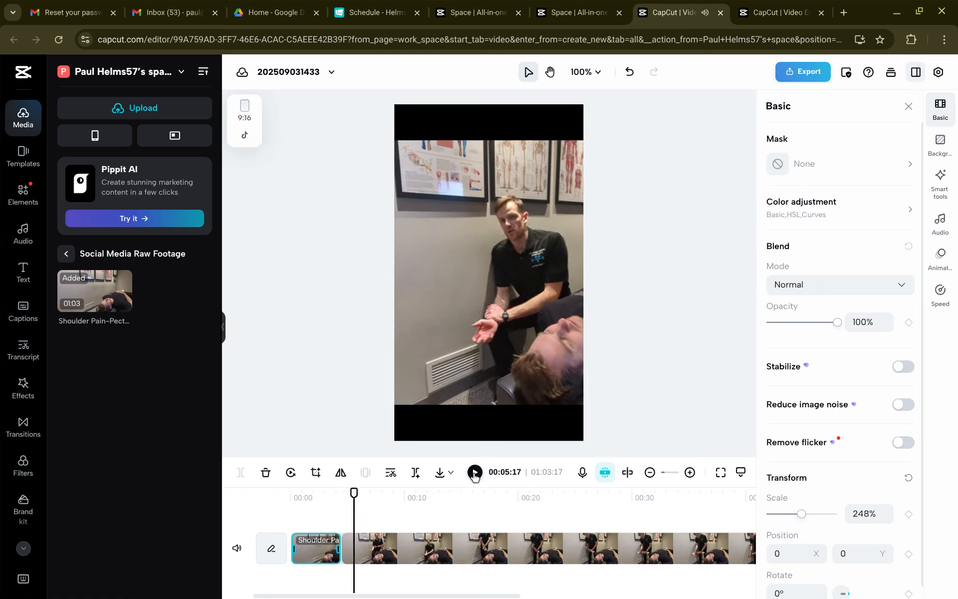
{"action": "left_click_drag", "start_coordinate": [354, 494], "coordinate": [341, 494]}
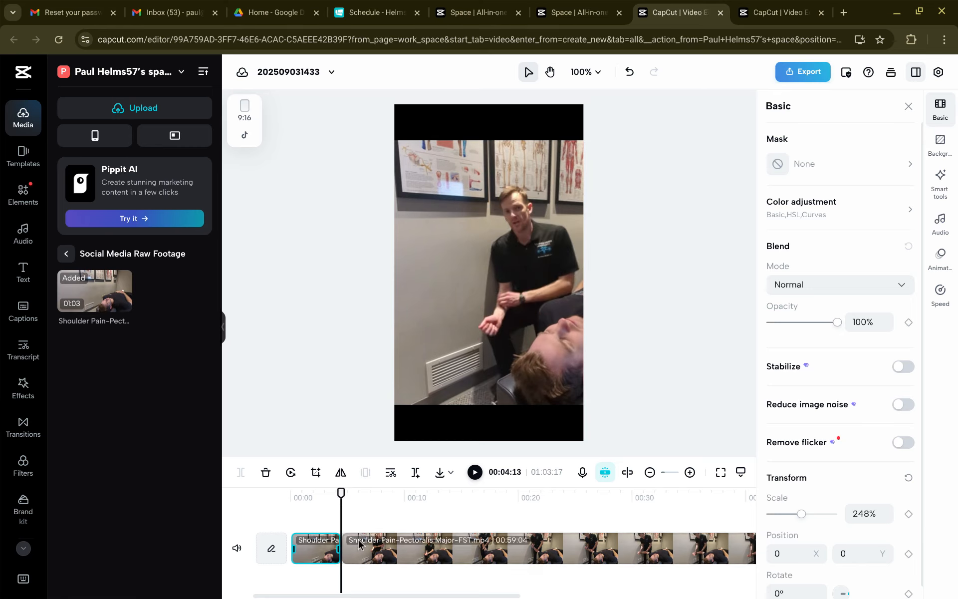
{"action": "right_click", "coordinate": [313, 550]}
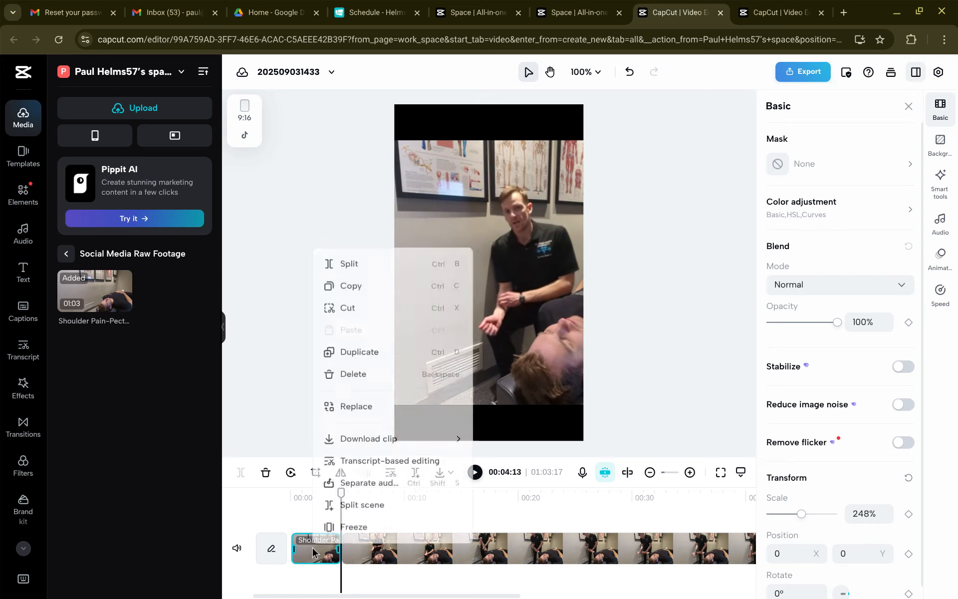
{"action": "left_click", "coordinate": [346, 372]}
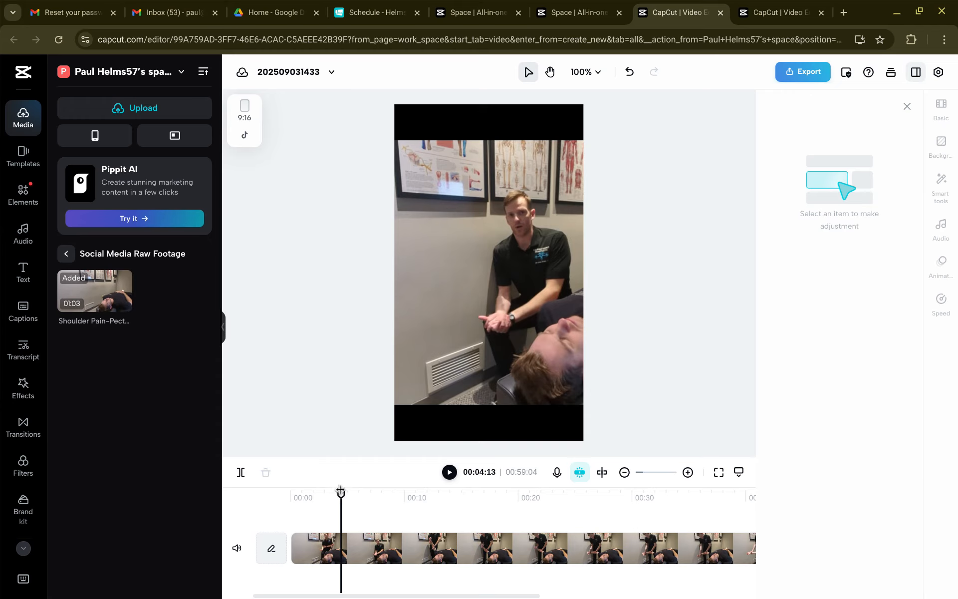
Step: Split the remaining clip near its end at 00:56:12
{"action": "left_click", "coordinate": [624, 472]}
{"action": "left_click", "coordinate": [624, 472]}
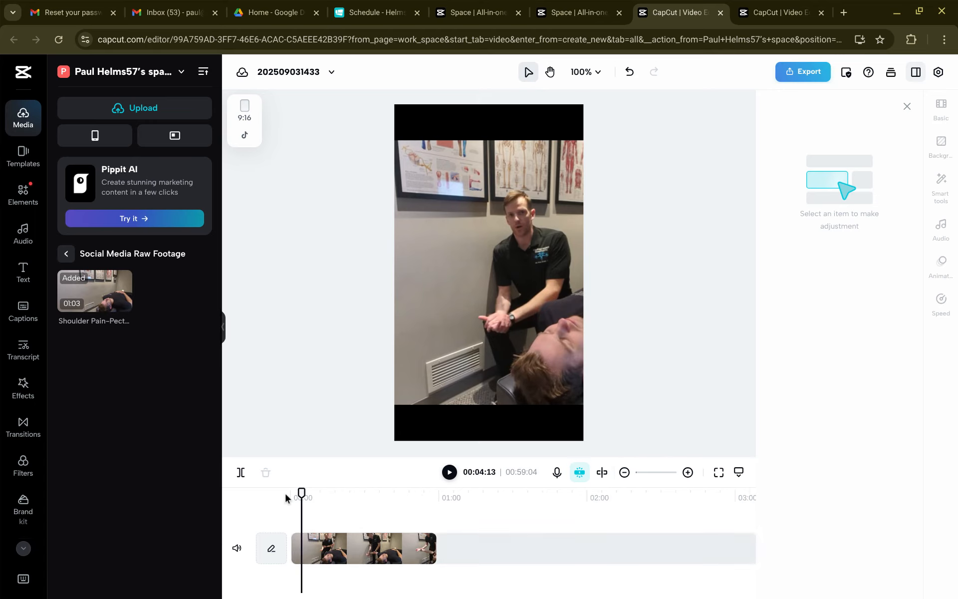
{"action": "left_click_drag", "start_coordinate": [298, 488], "coordinate": [426, 497]}
{"action": "left_click", "coordinate": [688, 472]}
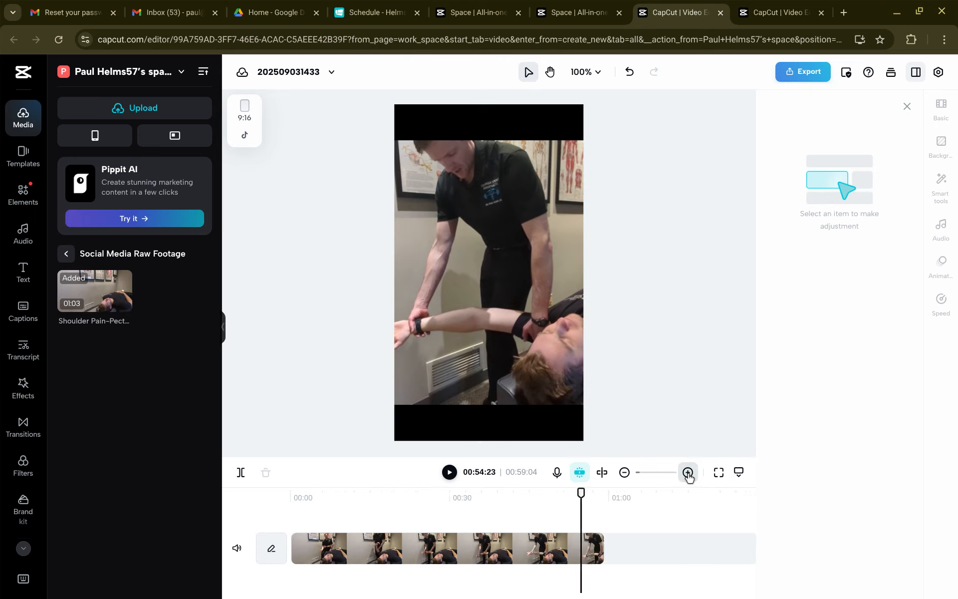
{"action": "left_click", "coordinate": [687, 472]}
{"action": "scroll", "coordinate": [569, 544], "scroll_direction": "right", "scroll_amount": 7}
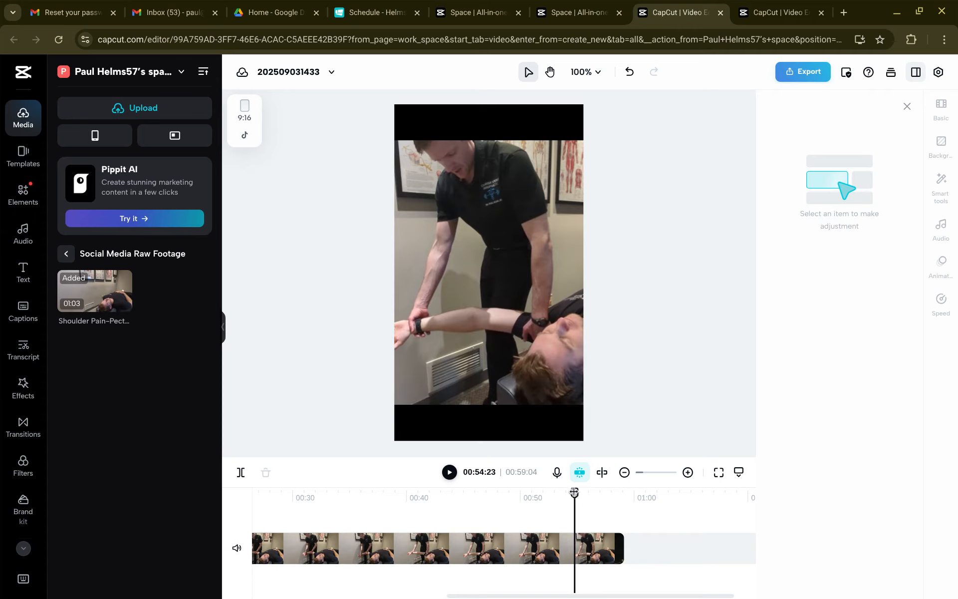
{"action": "mouse_move", "coordinate": [574, 493]}
{"action": "left_mouse_down"}
{"action": "mouse_move", "coordinate": [602, 494]}
{"action": "mouse_move", "coordinate": [578, 497]}
{"action": "mouse_move", "coordinate": [601, 494]}
{"action": "mouse_move", "coordinate": [580, 493]}
{"action": "mouse_move", "coordinate": [592, 495]}
{"action": "left_mouse_up"}
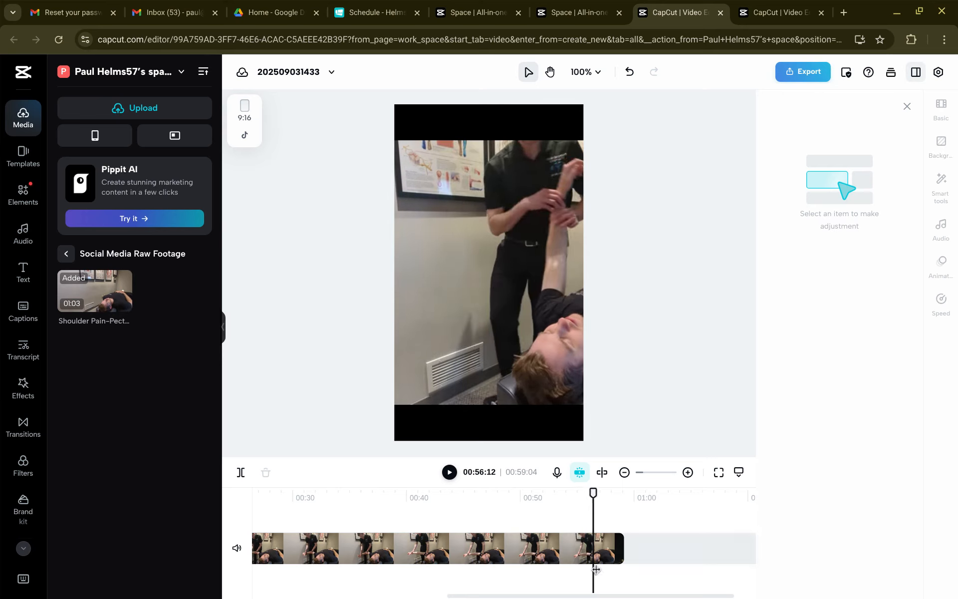
{"action": "left_click", "coordinate": [240, 473]}
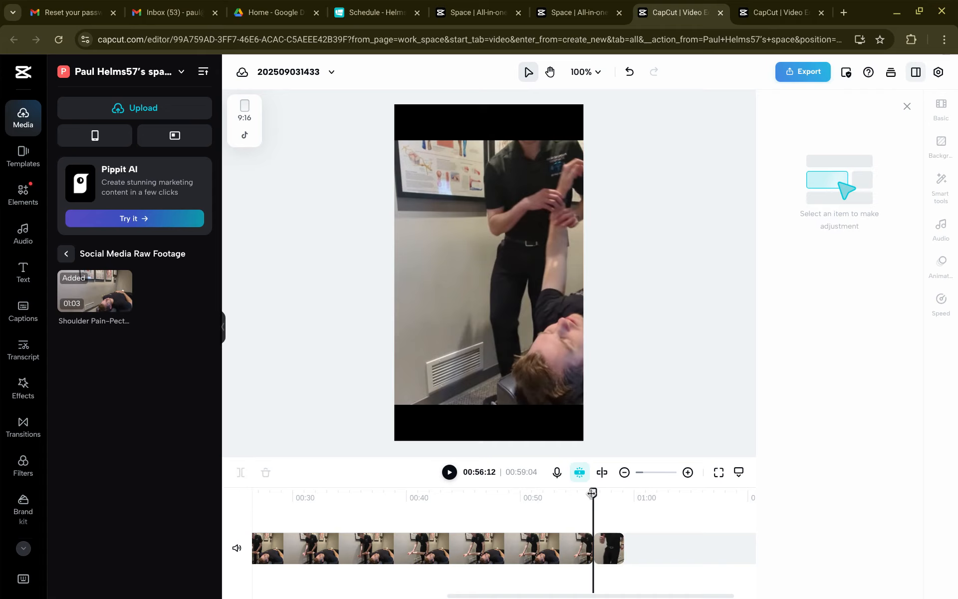
Step: Play the footage across the closing cut, and delete the short segment after the cut
{"action": "left_click_drag", "start_coordinate": [593, 494], "coordinate": [578, 494]}
{"action": "left_click", "coordinate": [448, 473]}
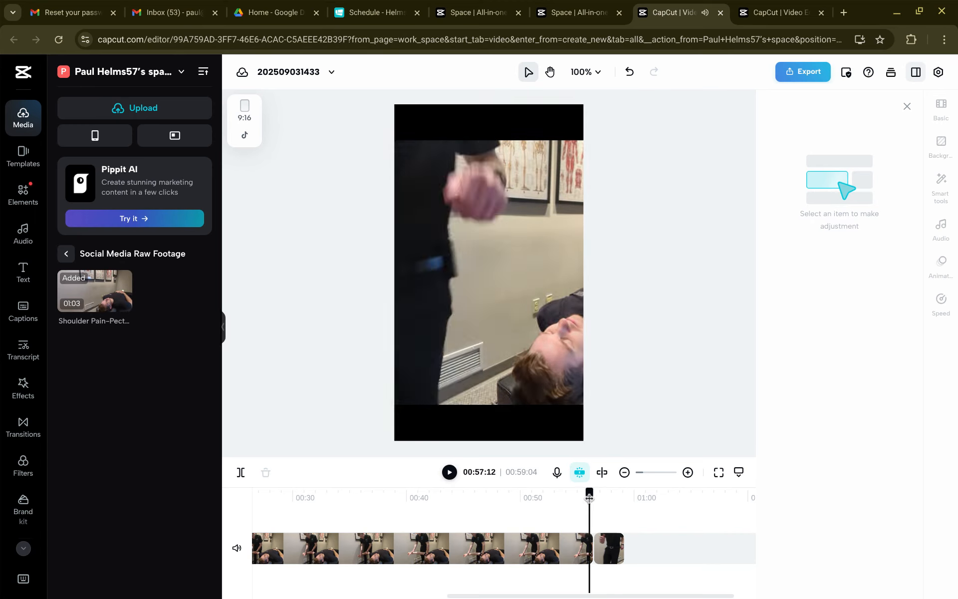
{"action": "left_click", "coordinate": [608, 548]}
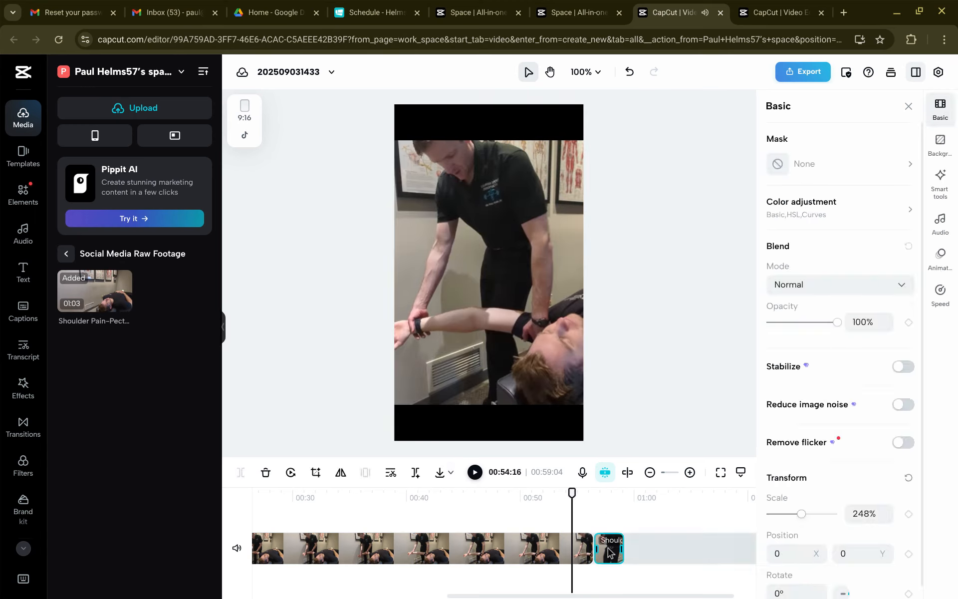
{"action": "right_click", "coordinate": [610, 552]}
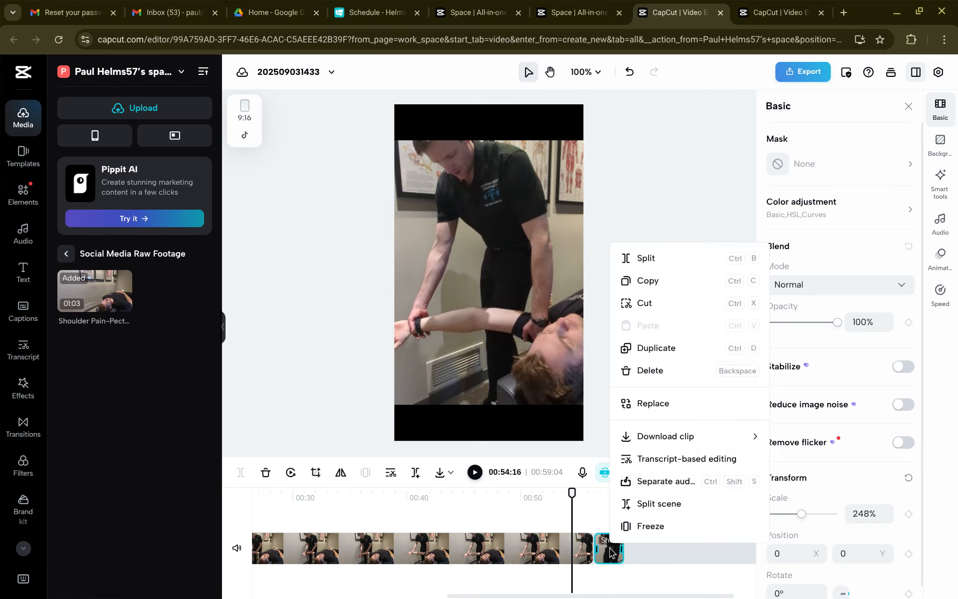
{"action": "left_click", "coordinate": [642, 370]}
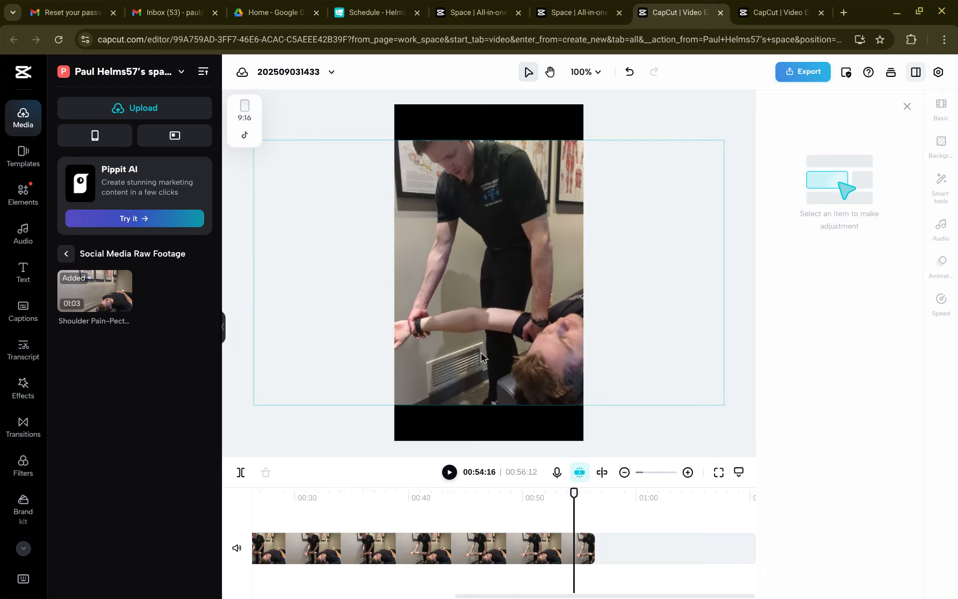
{"action": "scroll", "coordinate": [516, 538], "scroll_direction": "left", "scroll_amount": 6}
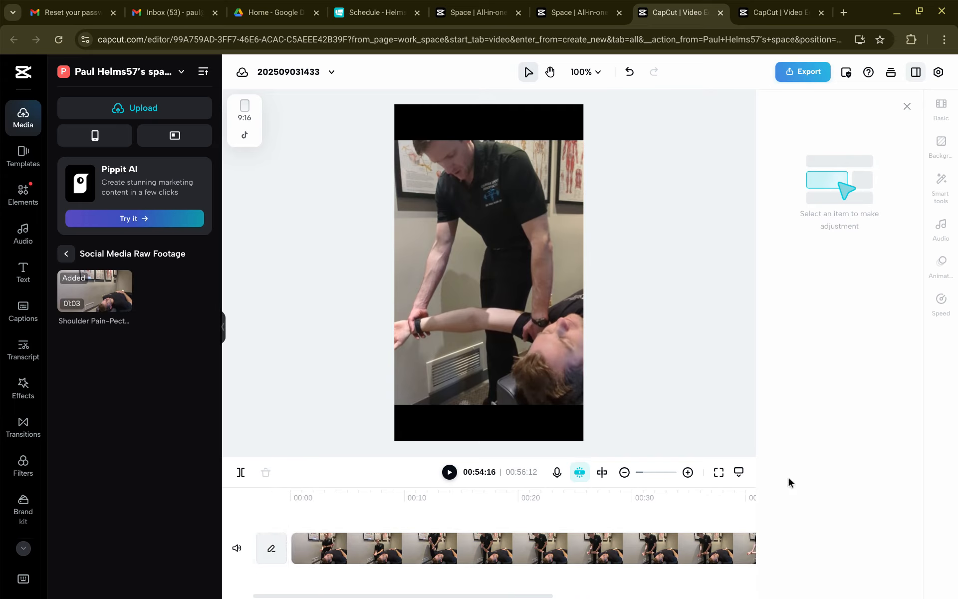
Step: Move the playhead from the end of the trimmed clip back to the start of the timeline
{"action": "left_click", "coordinate": [238, 551]}
{"action": "left_click", "coordinate": [237, 551]}
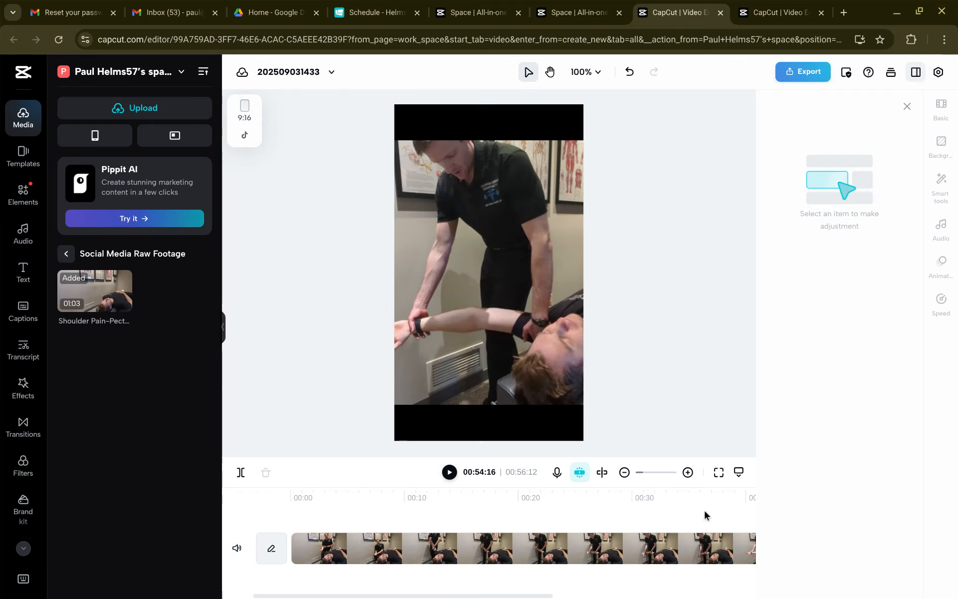
{"action": "scroll", "coordinate": [627, 546], "scroll_direction": "right", "scroll_amount": 5}
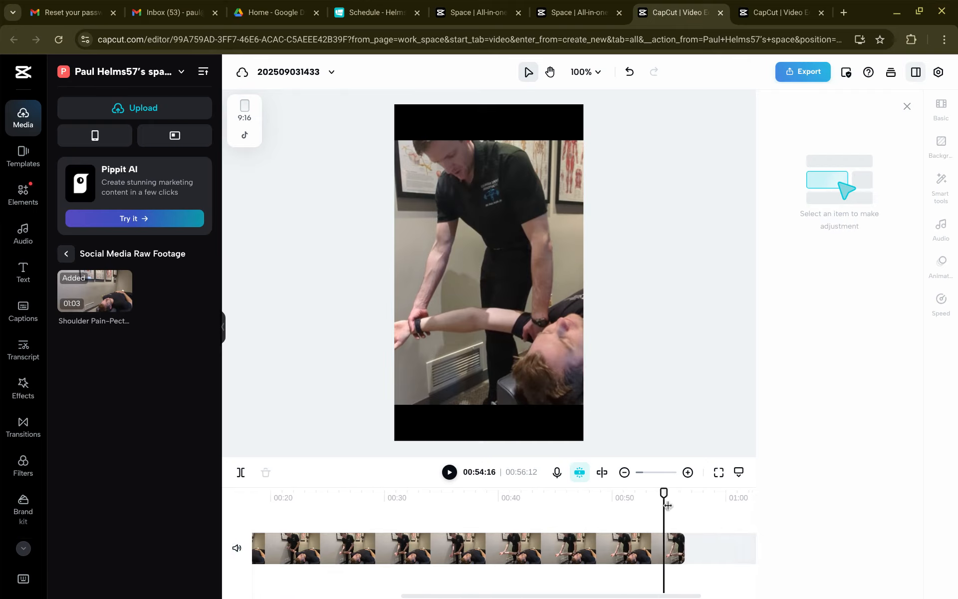
{"action": "left_click_drag", "start_coordinate": [661, 493], "coordinate": [342, 519]}
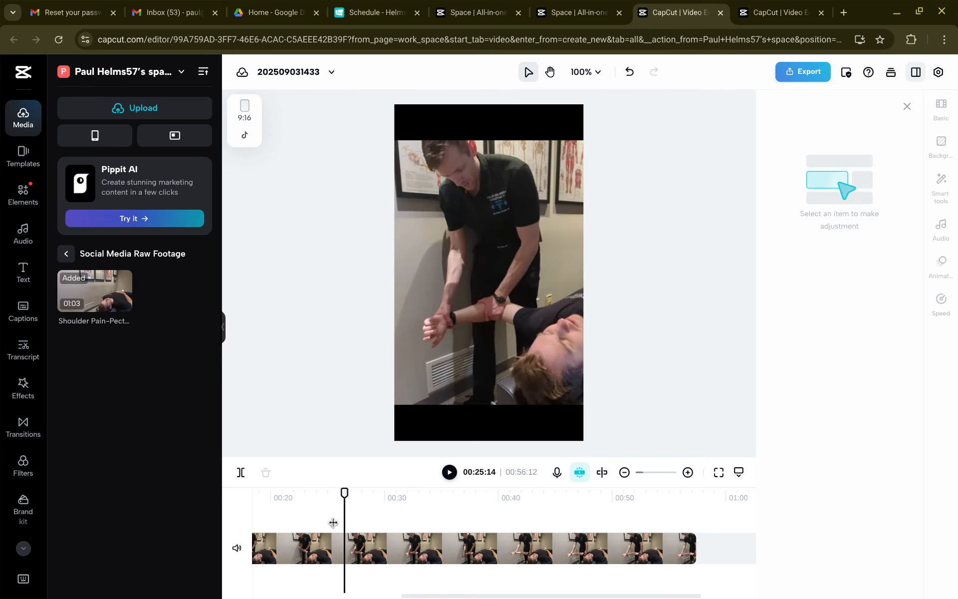
{"action": "scroll", "coordinate": [333, 524], "scroll_direction": "left", "scroll_amount": 3}
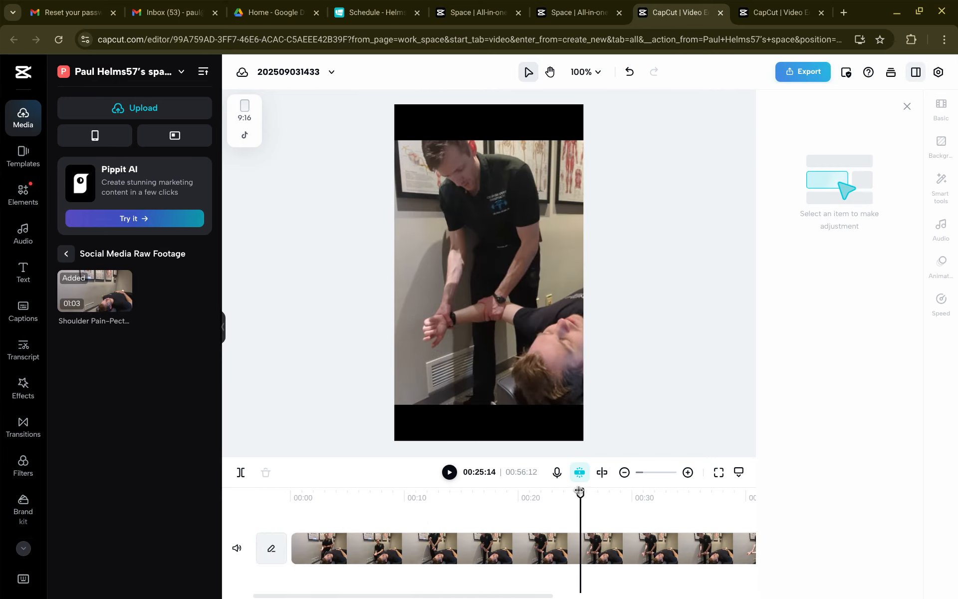
{"action": "left_click_drag", "start_coordinate": [580, 492], "coordinate": [291, 501]}
{"action": "left_click", "coordinate": [367, 514]}
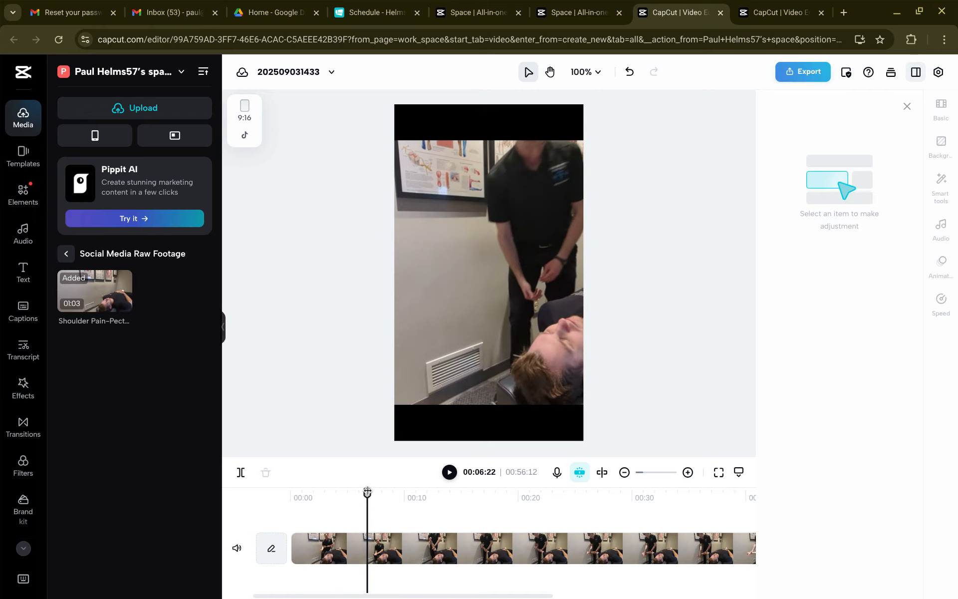
{"action": "left_click_drag", "start_coordinate": [367, 491], "coordinate": [296, 492]}
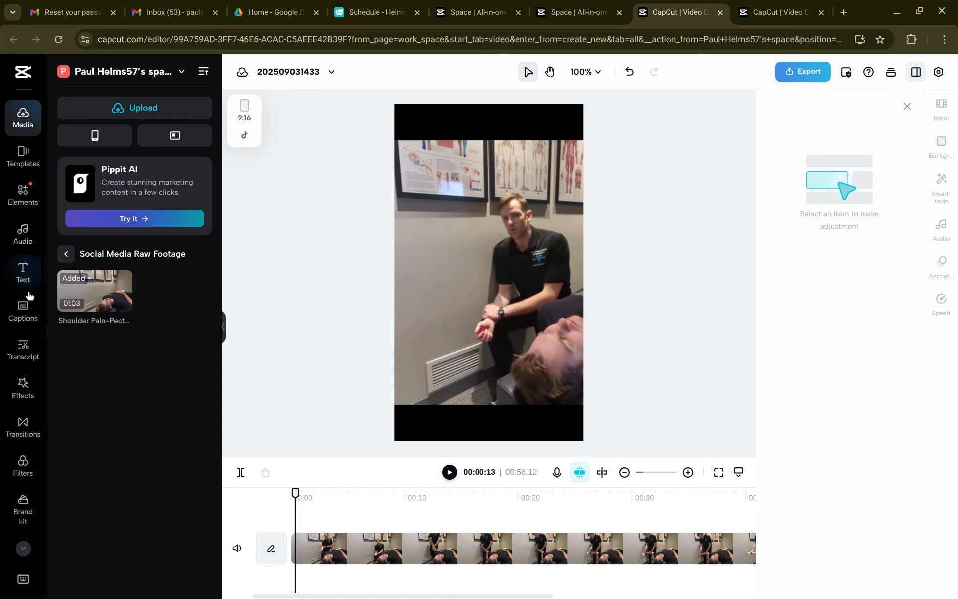
Step: Generate automatic captions for the video with English (US) as the spoken language
{"action": "left_click", "coordinate": [22, 314]}
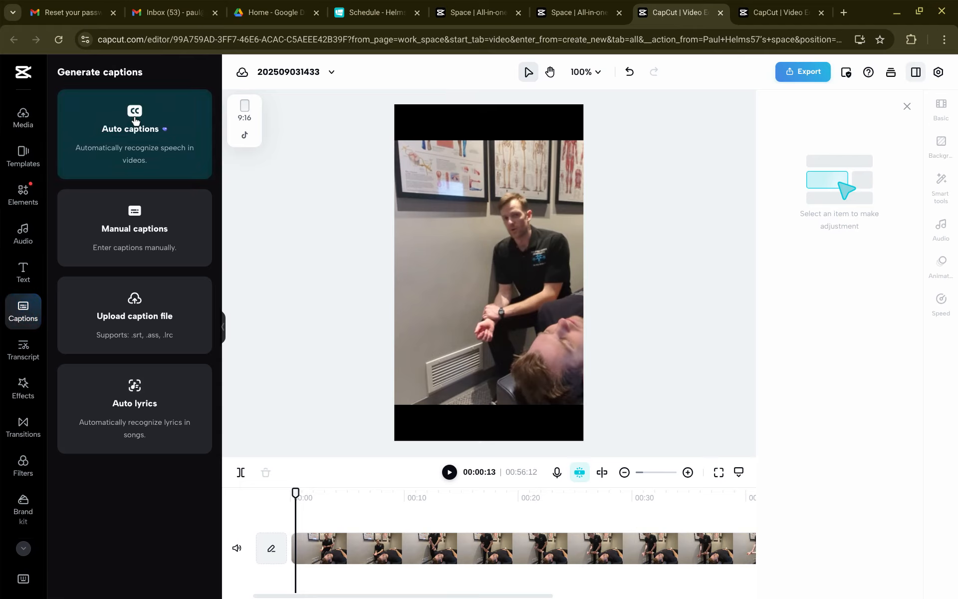
{"action": "left_click", "coordinate": [135, 121]}
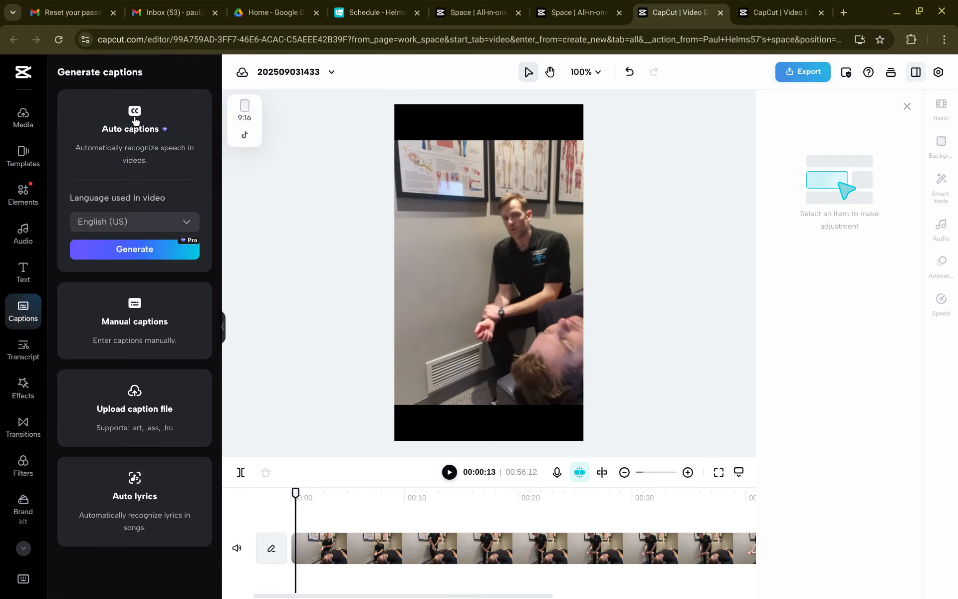
{"action": "left_click", "coordinate": [117, 255]}
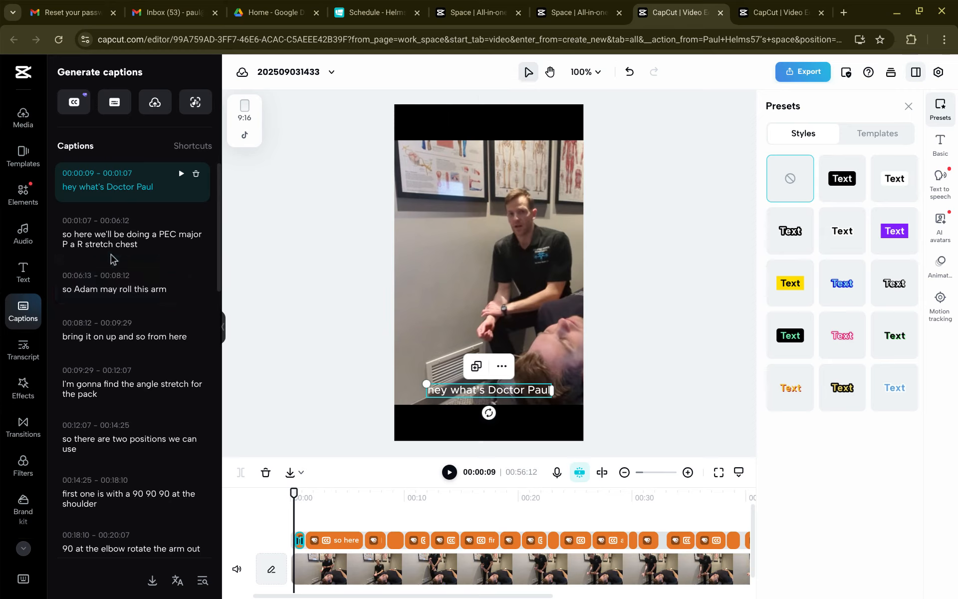
Step: Read through the whole generated caption list from first to last line, checking the wording for recognition errors
{"action": "scroll", "coordinate": [102, 324], "scroll_direction": "down", "scroll_amount": 3}
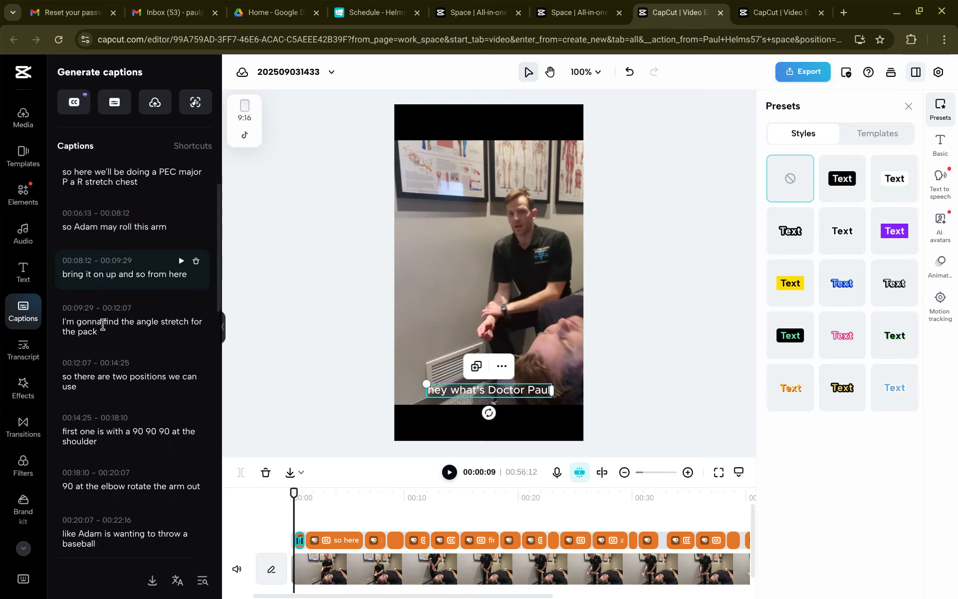
{"action": "scroll", "coordinate": [102, 325], "scroll_direction": "down", "scroll_amount": 10}
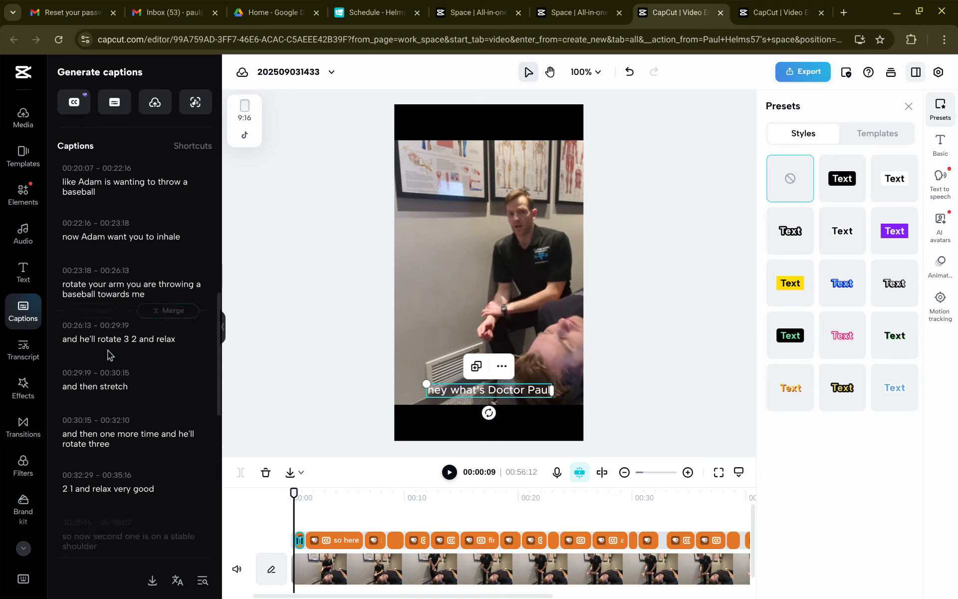
{"action": "scroll", "coordinate": [105, 399], "scroll_direction": "down", "scroll_amount": 7}
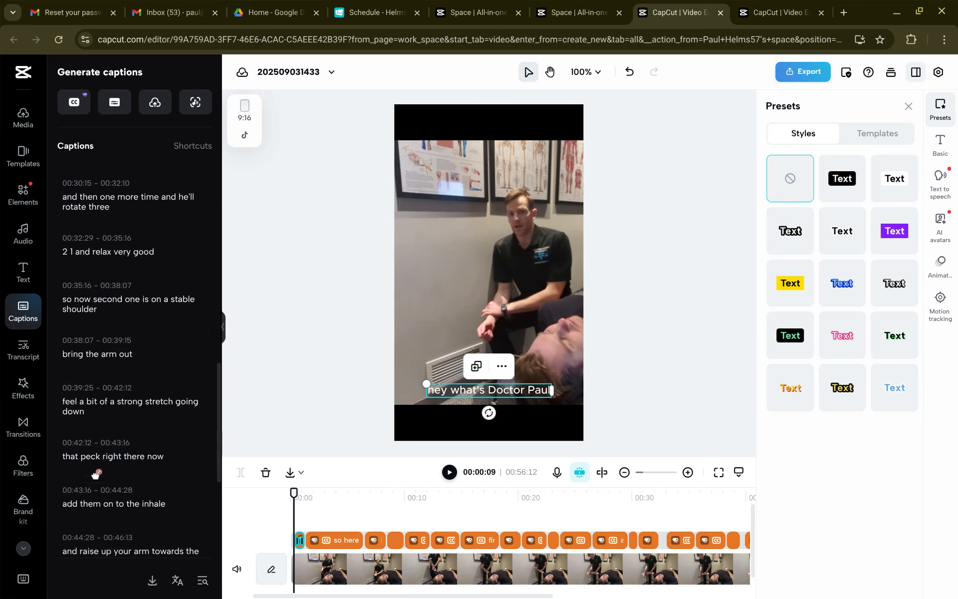
{"action": "scroll", "coordinate": [107, 479], "scroll_direction": "up", "scroll_amount": 20}
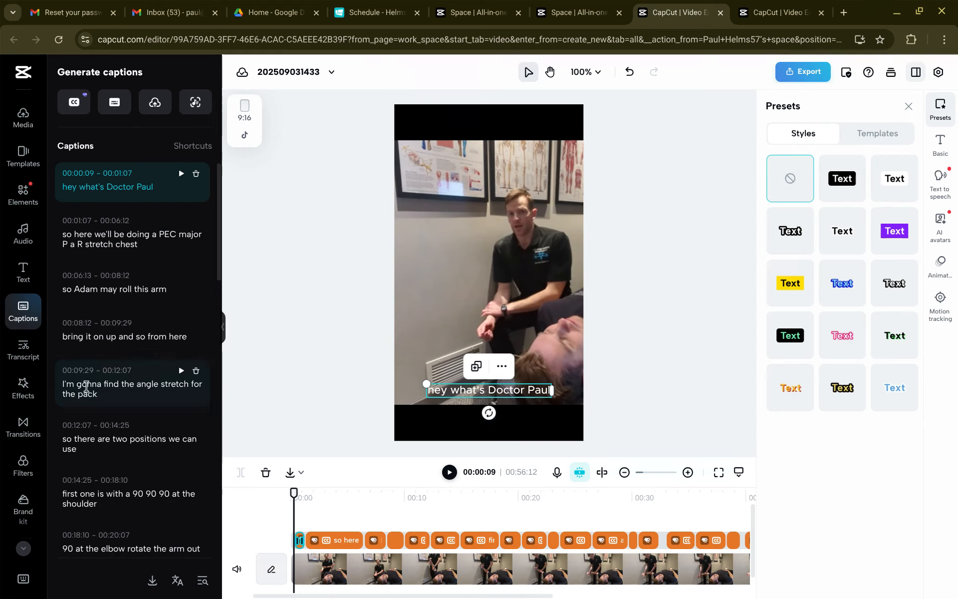
{"action": "scroll", "coordinate": [122, 439], "scroll_direction": "down", "scroll_amount": 3}
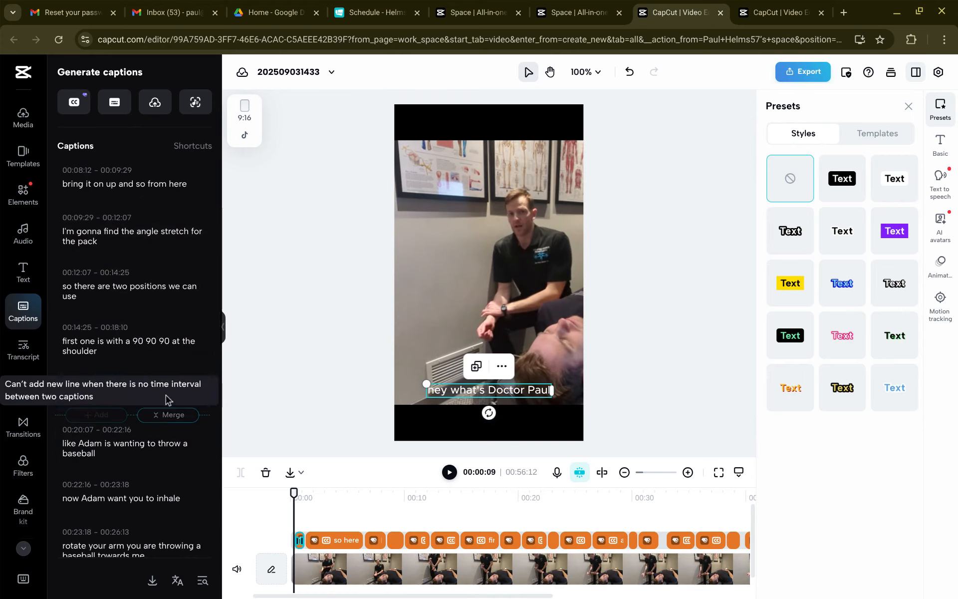
{"action": "scroll", "coordinate": [107, 453], "scroll_direction": "down", "scroll_amount": 2}
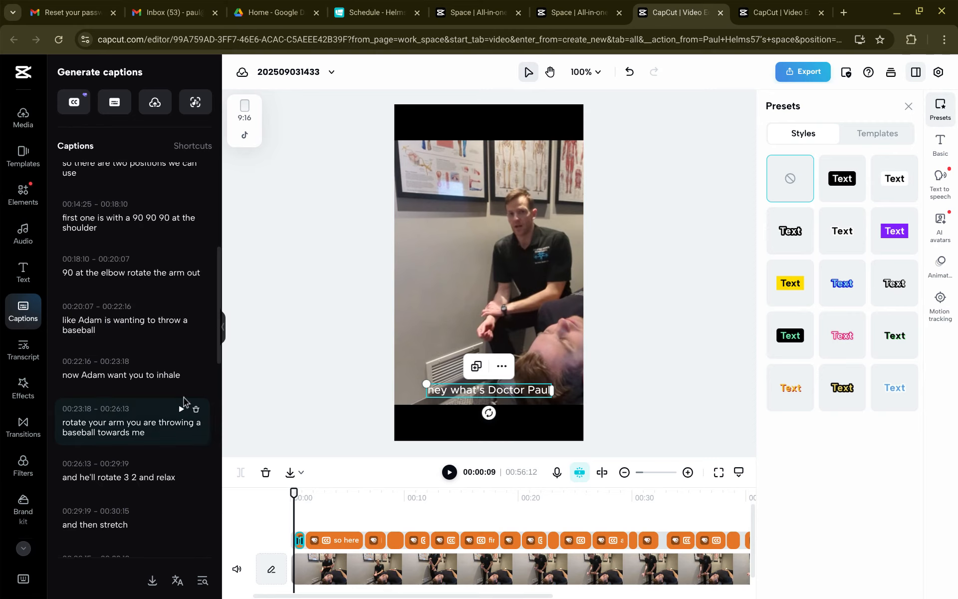
{"action": "scroll", "coordinate": [145, 429], "scroll_direction": "down", "scroll_amount": 2}
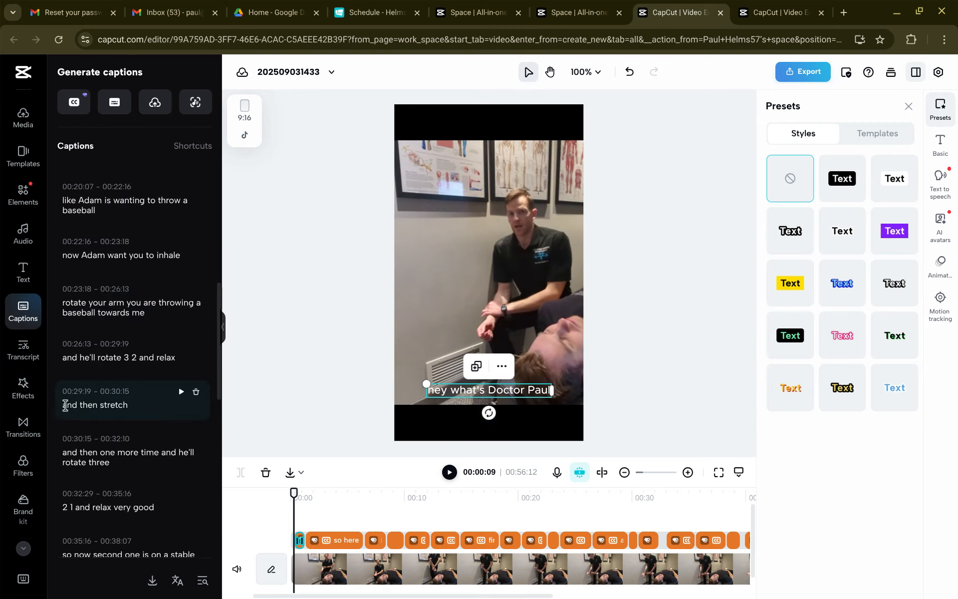
{"action": "scroll", "coordinate": [123, 448], "scroll_direction": "down", "scroll_amount": 2}
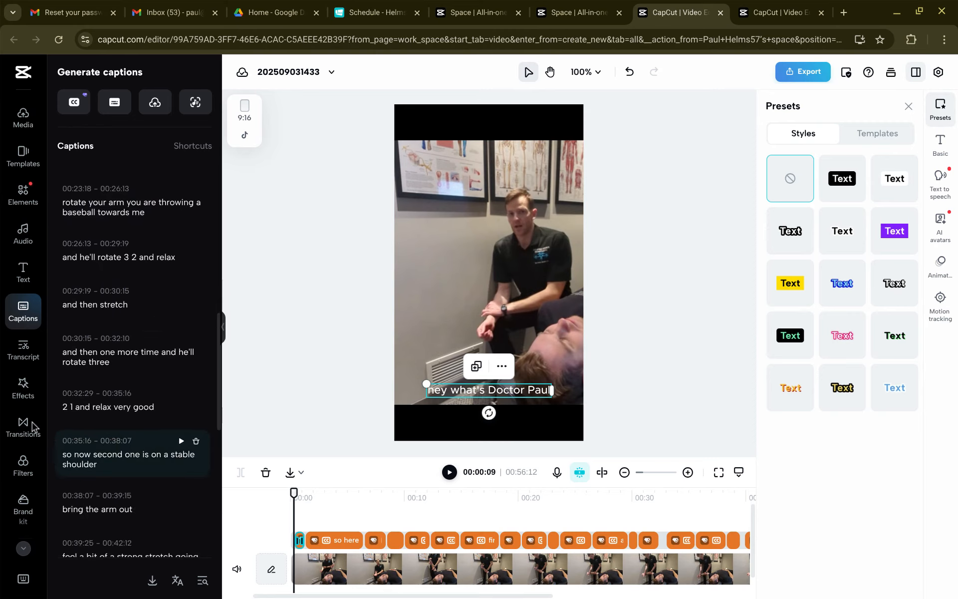
{"action": "scroll", "coordinate": [99, 444], "scroll_direction": "down", "scroll_amount": 3}
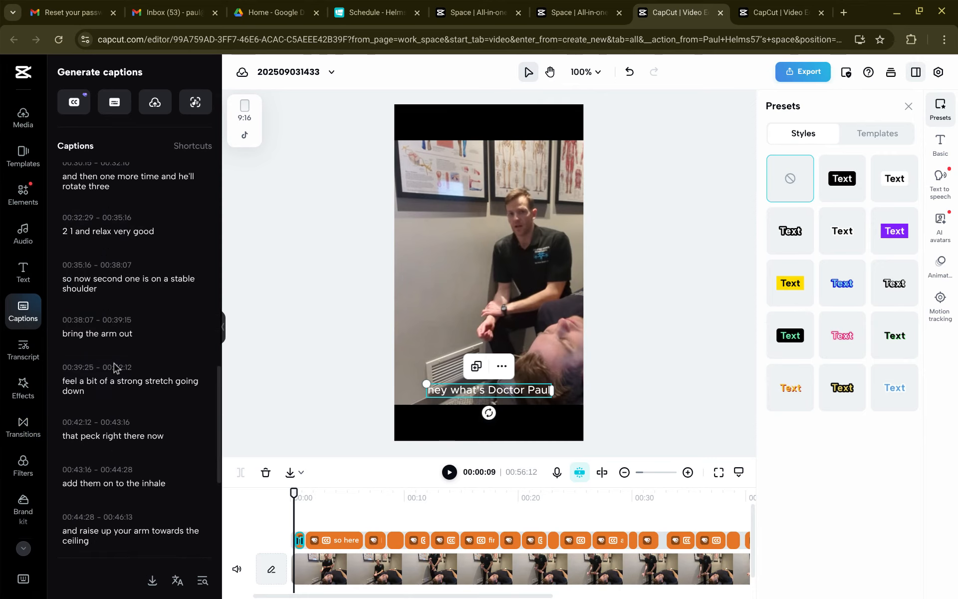
{"action": "scroll", "coordinate": [192, 378], "scroll_direction": "down", "scroll_amount": 2}
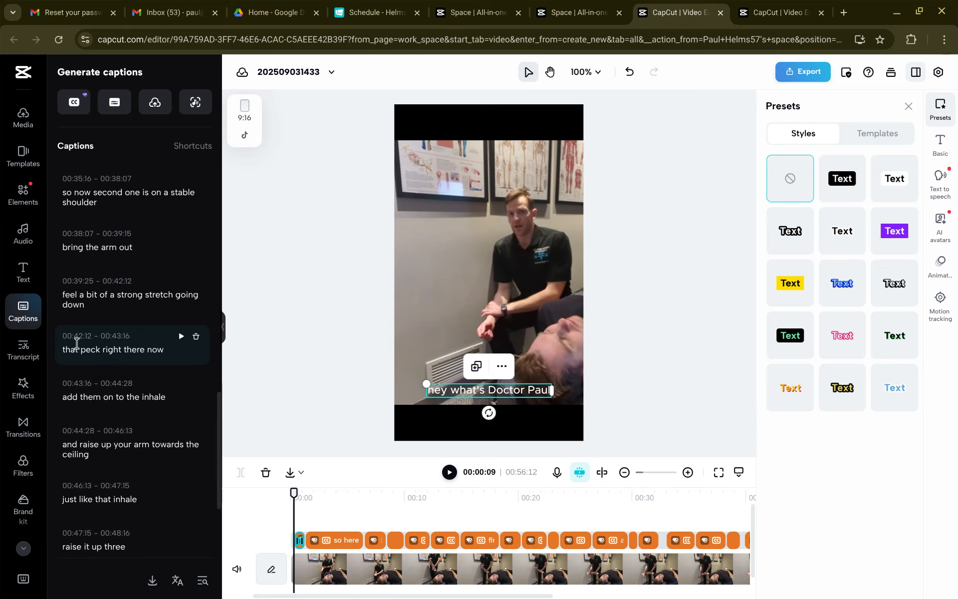
{"action": "scroll", "coordinate": [97, 349], "scroll_direction": "down", "scroll_amount": 2}
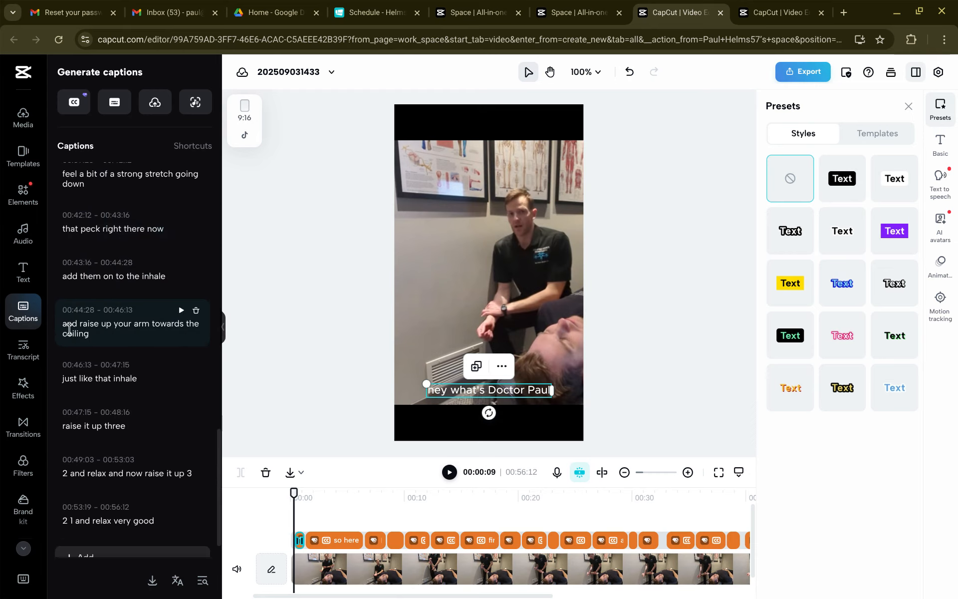
{"action": "scroll", "coordinate": [105, 365], "scroll_direction": "down", "scroll_amount": 1}
{"action": "scroll", "coordinate": [104, 368], "scroll_direction": "down", "scroll_amount": 1}
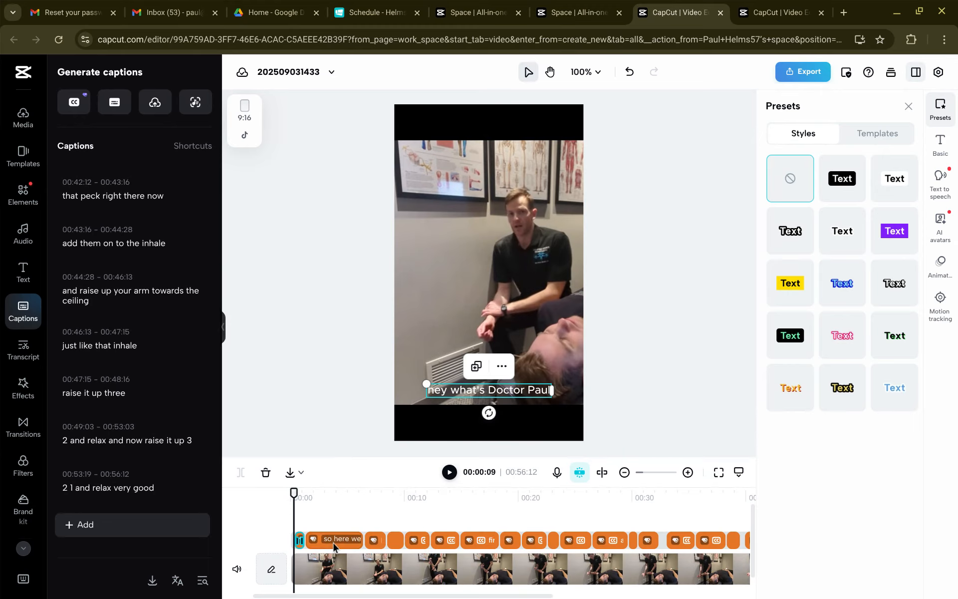
Step: Apply the bold uppercase caption template with white text and a yellow highlighted word, starting from 00:00:00
{"action": "left_click", "coordinate": [878, 135]}
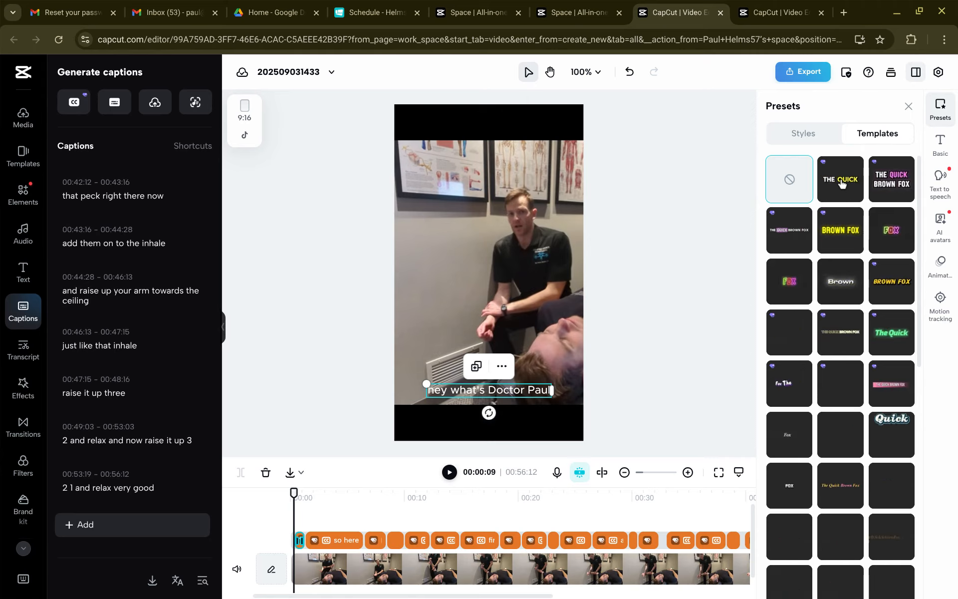
{"action": "left_click", "coordinate": [291, 499]}
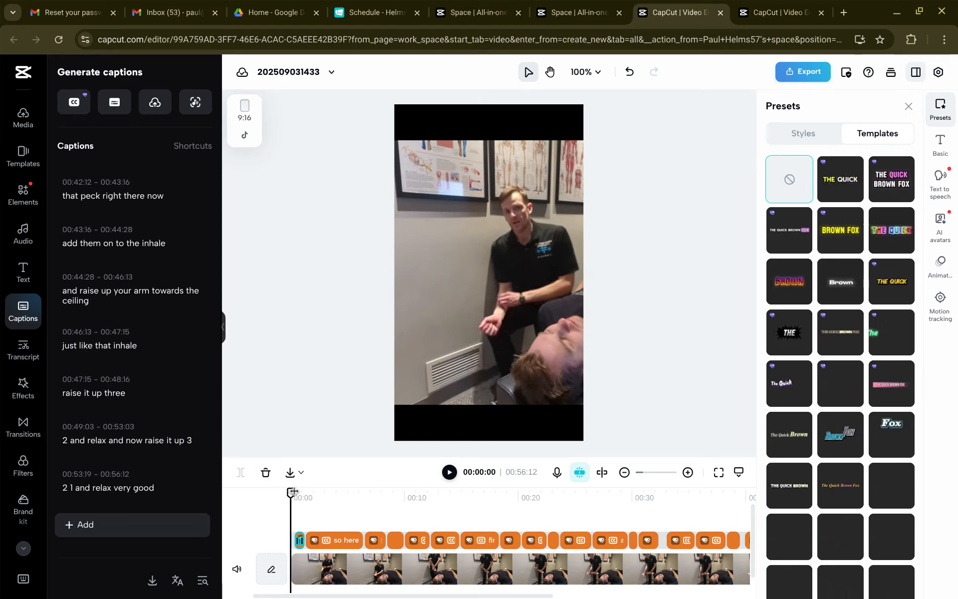
{"action": "left_click", "coordinate": [836, 185]}
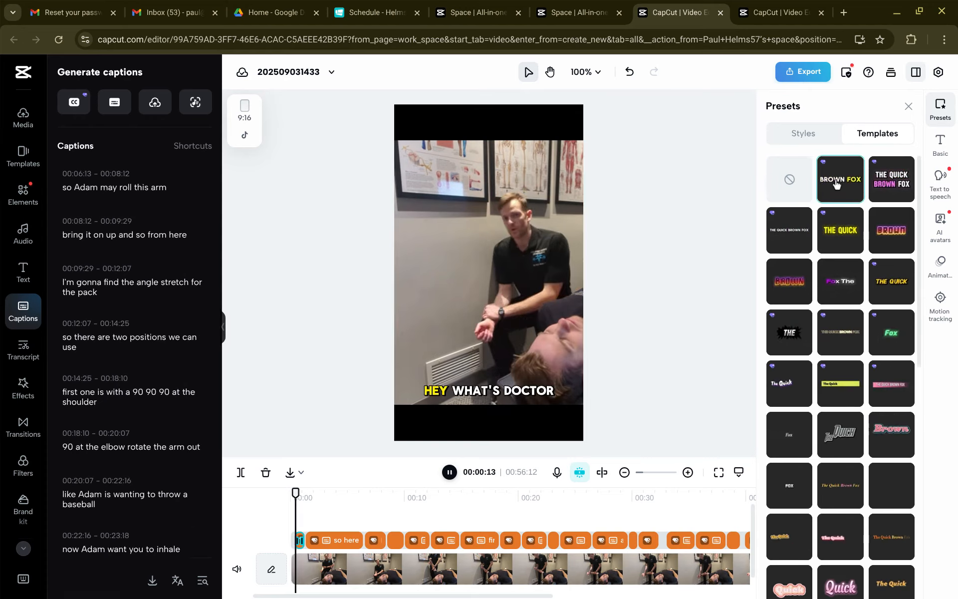
Step: Play the opening seconds of the video to check how the styled captions look, and pause playback
{"action": "left_click", "coordinate": [476, 392]}
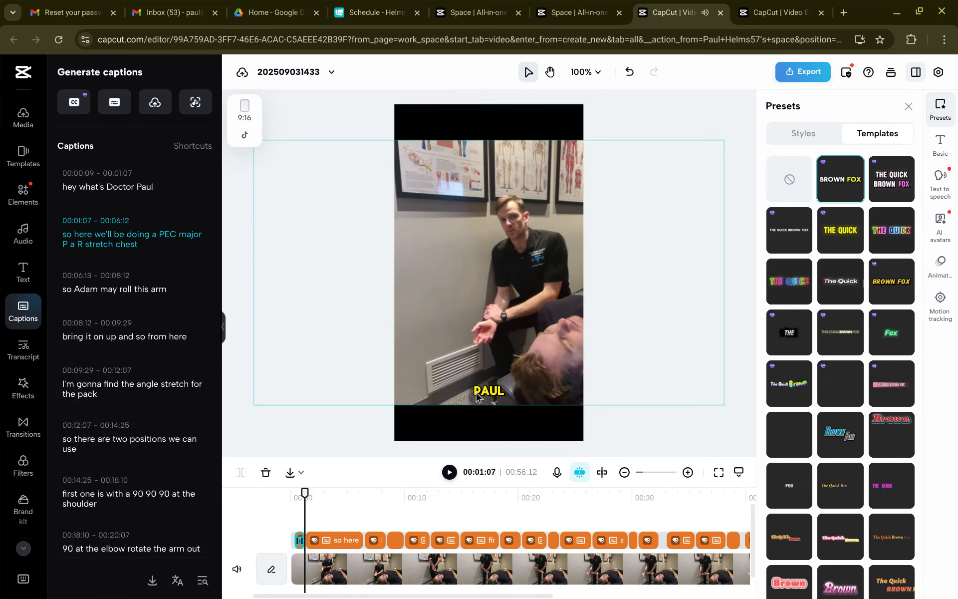
{"action": "left_click", "coordinate": [327, 438]}
{"action": "left_click", "coordinate": [449, 472]}
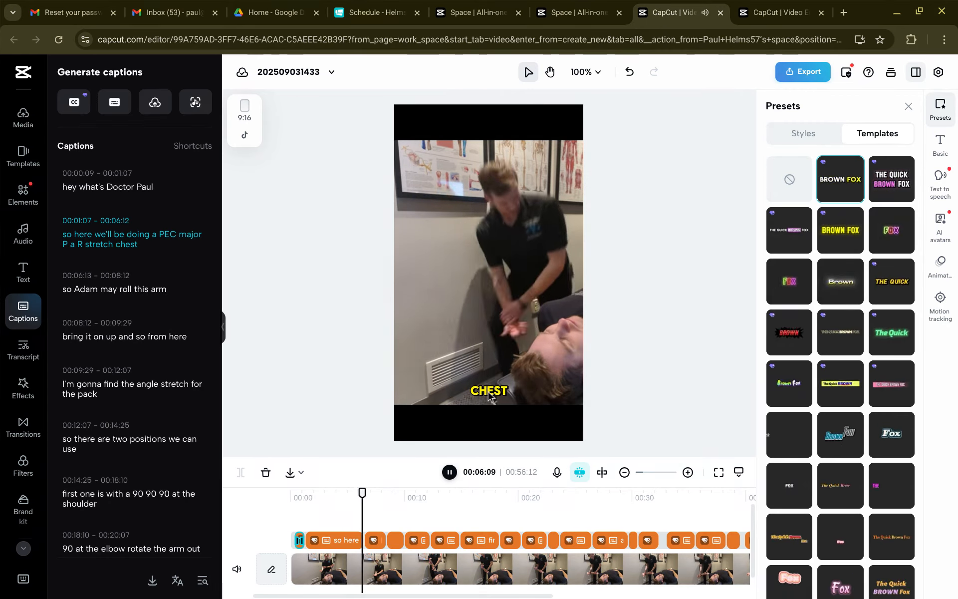
{"action": "left_click", "coordinate": [391, 440]}
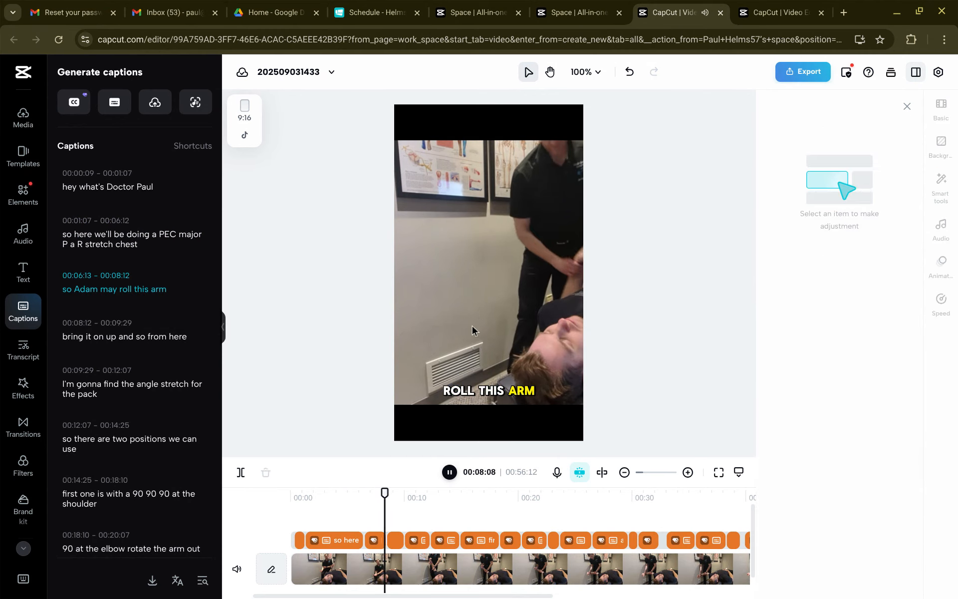
{"action": "key", "text": "space"}
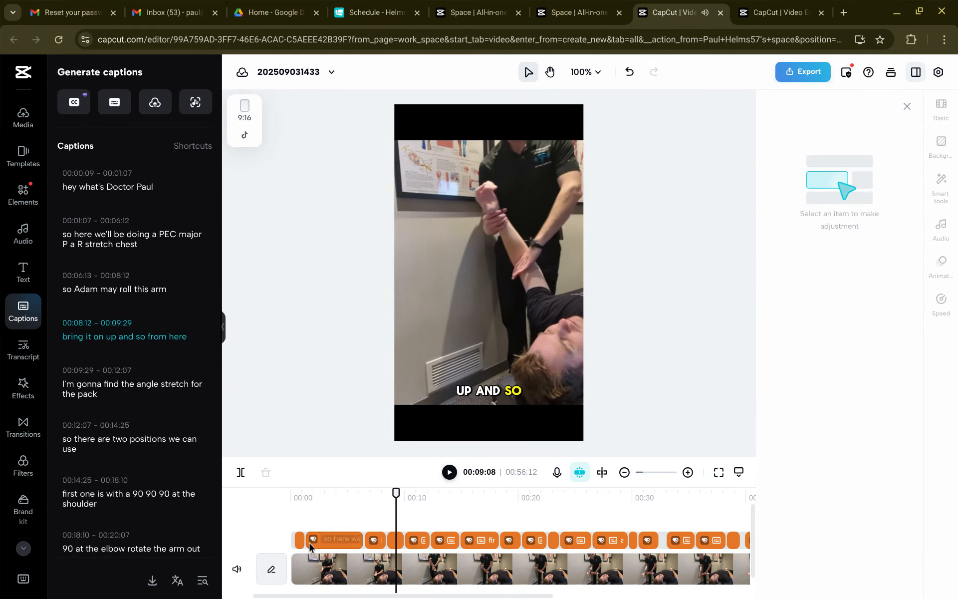
Step: Select the first caption and enlarge its text slightly so it spans most of the frame's width
{"action": "left_click", "coordinate": [309, 541]}
{"action": "left_click", "coordinate": [501, 393]}
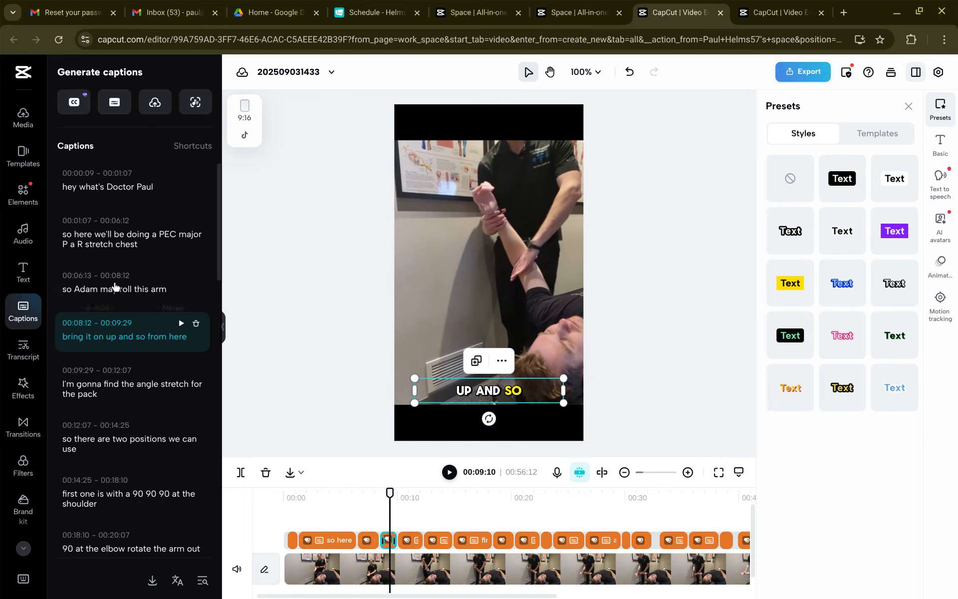
{"action": "left_click", "coordinate": [89, 190]}
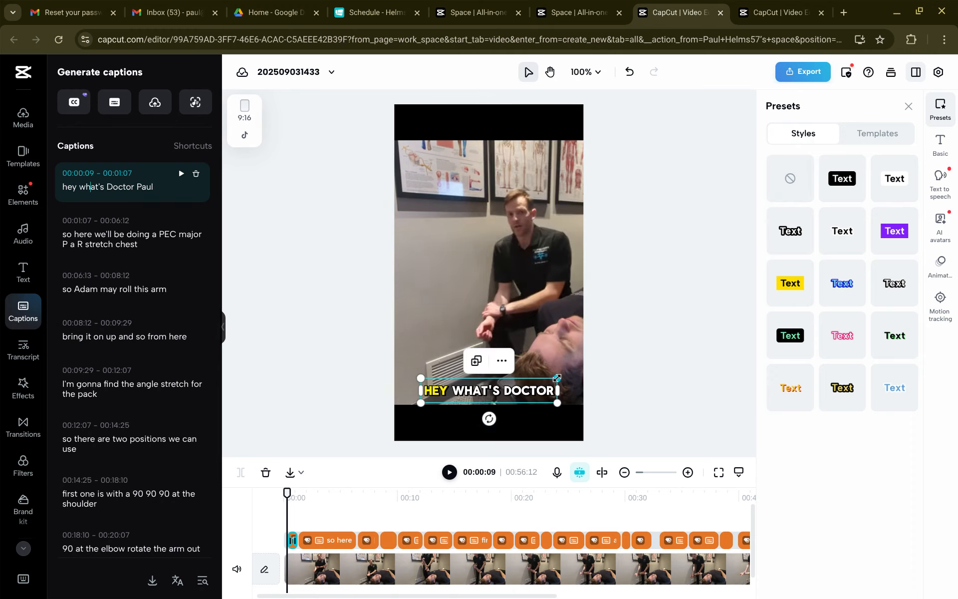
{"action": "mouse_move", "coordinate": [557, 378]}
{"action": "left_mouse_down"}
{"action": "mouse_move", "coordinate": [581, 373]}
{"action": "mouse_move", "coordinate": [545, 395]}
{"action": "left_mouse_up"}
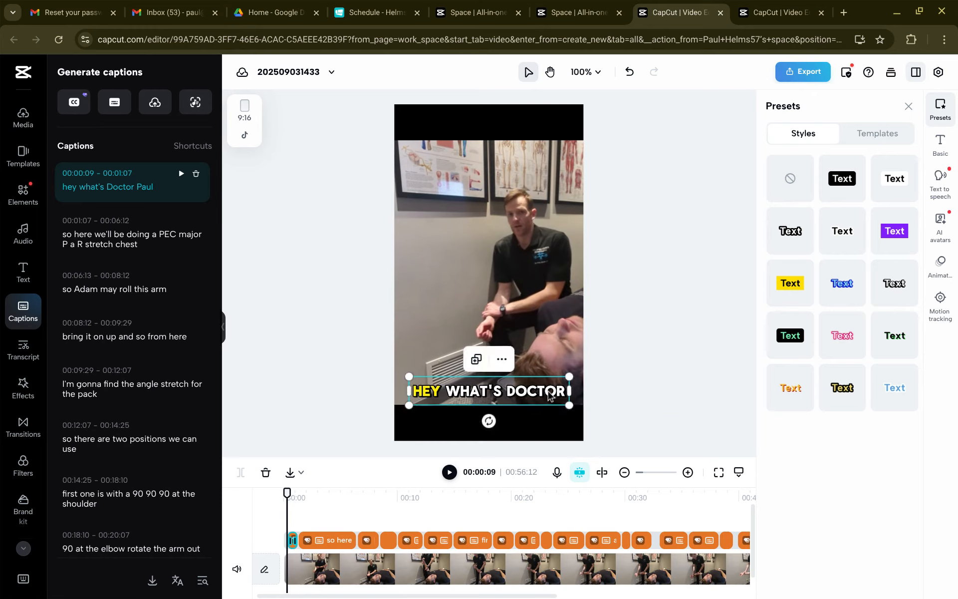
{"action": "left_click", "coordinate": [631, 409]}
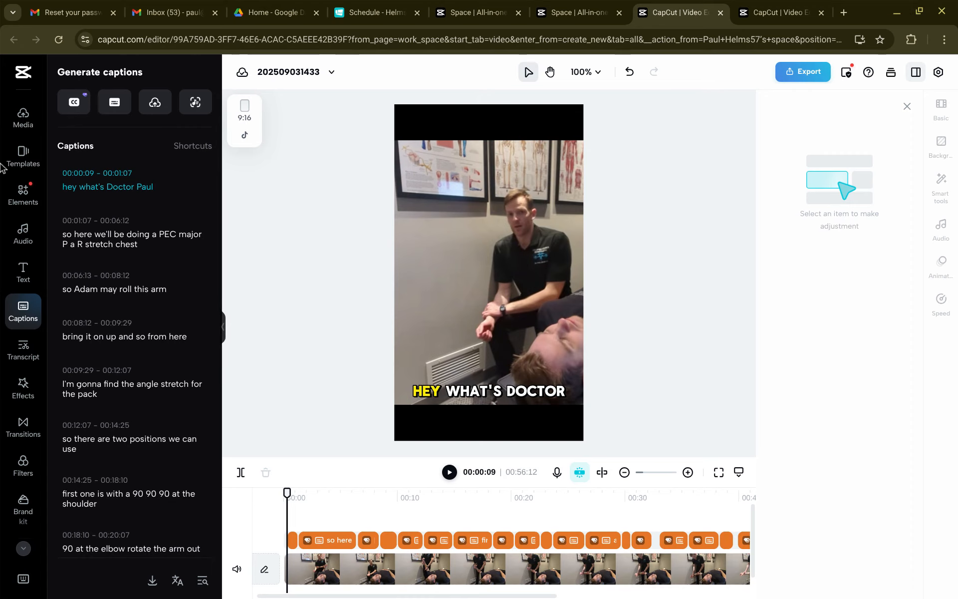
Step: Show the project's media library again and shrink the browser window from its maximized size
{"action": "left_click", "coordinate": [23, 117]}
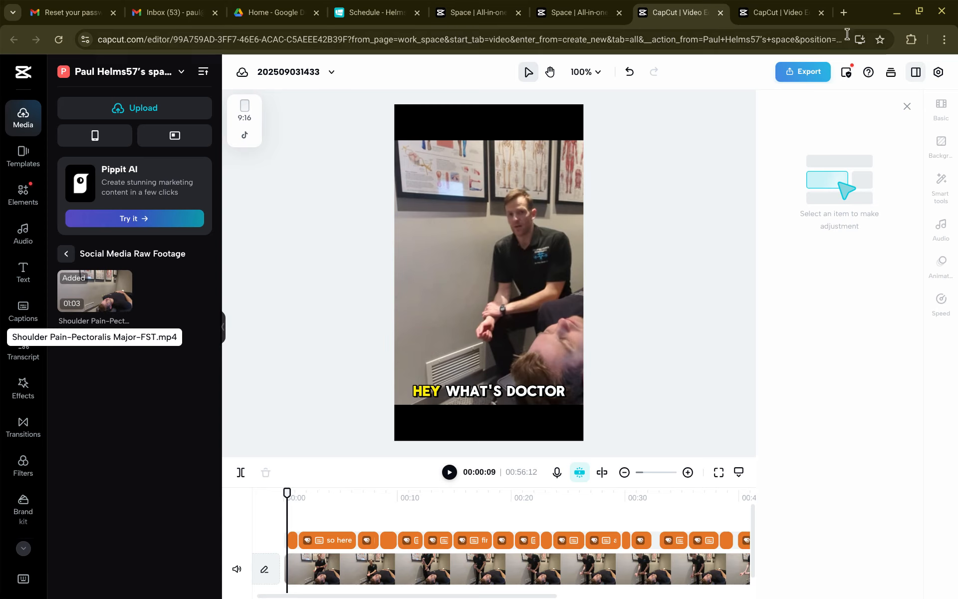
{"action": "left_click", "coordinate": [920, 12]}
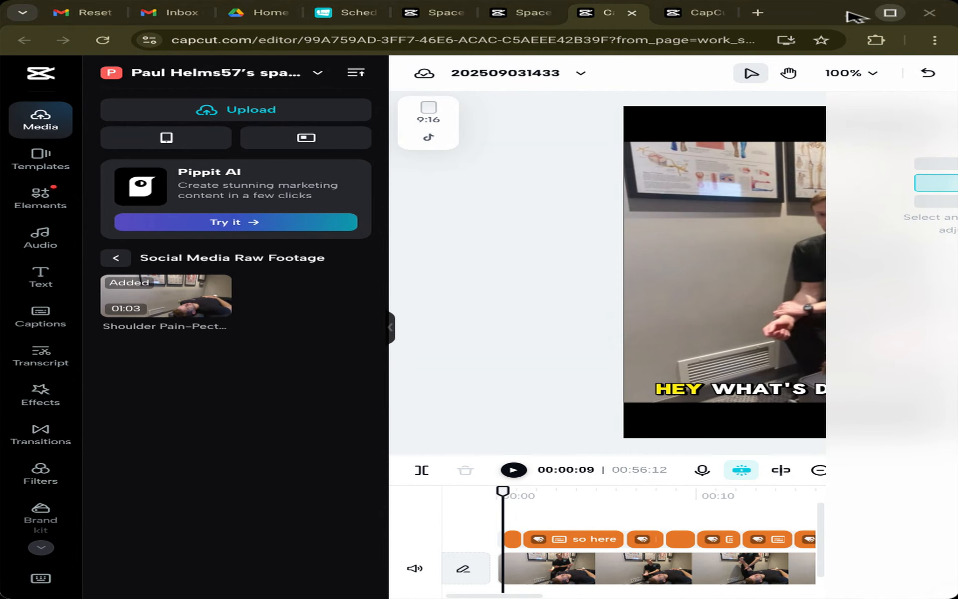
{"action": "left_click", "coordinate": [891, 13]}
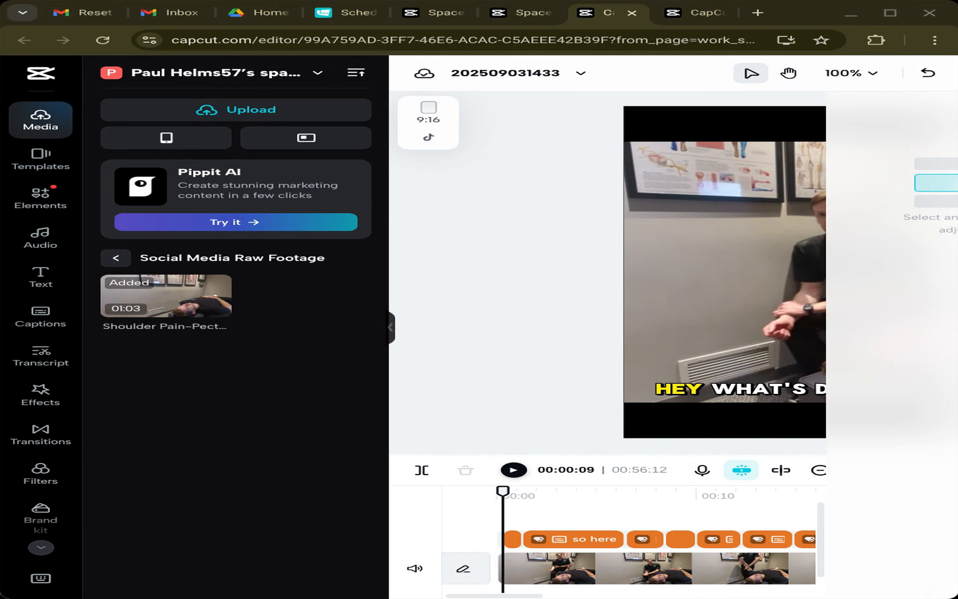
Step: Maximize the browser window and add a heading reading "Target [Body Region] Pain Instantly with [Target Muscle] [Modality]"
{"action": "left_click", "coordinate": [890, 13]}
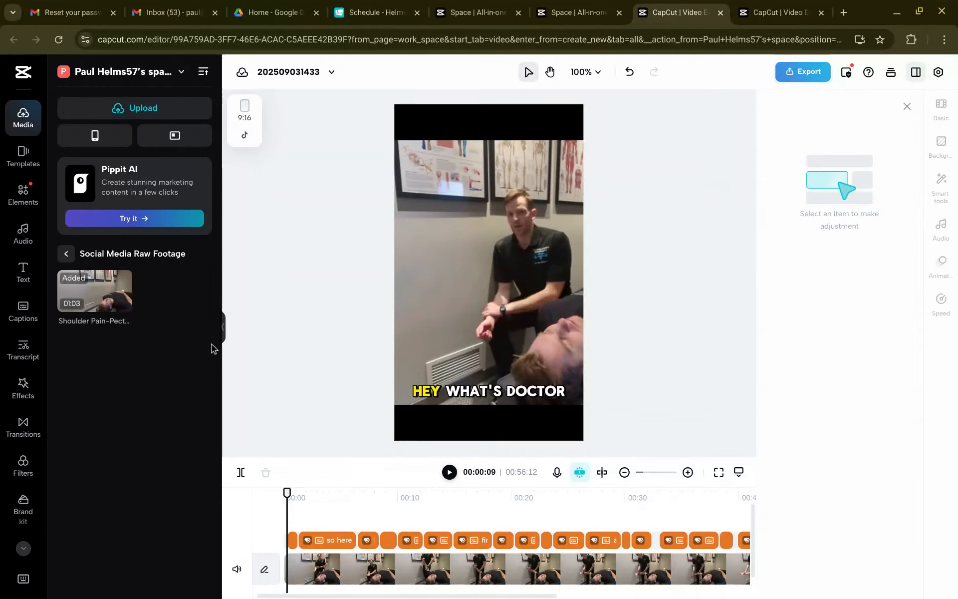
{"action": "left_click", "coordinate": [23, 273]}
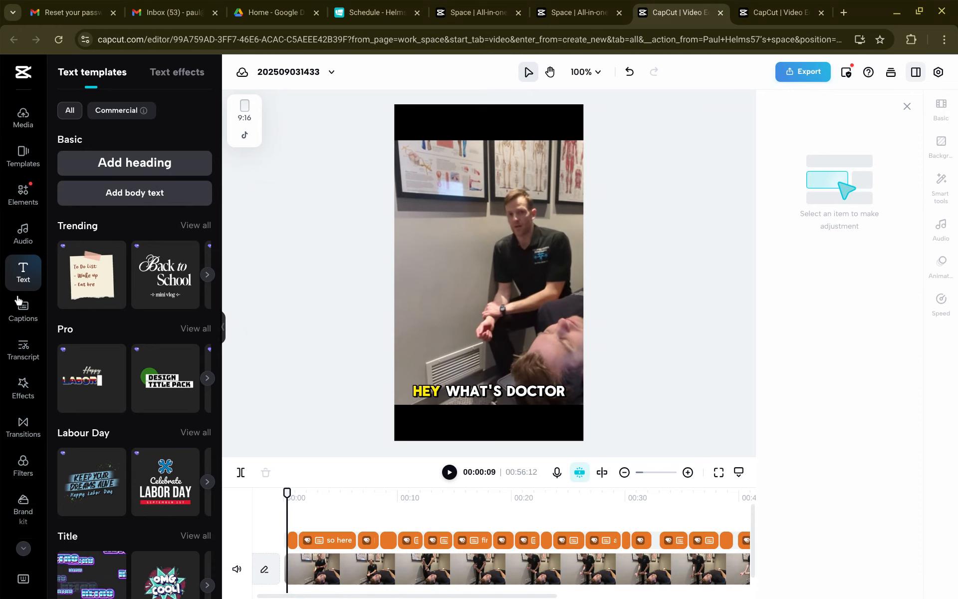
{"action": "left_click", "coordinate": [125, 168]}
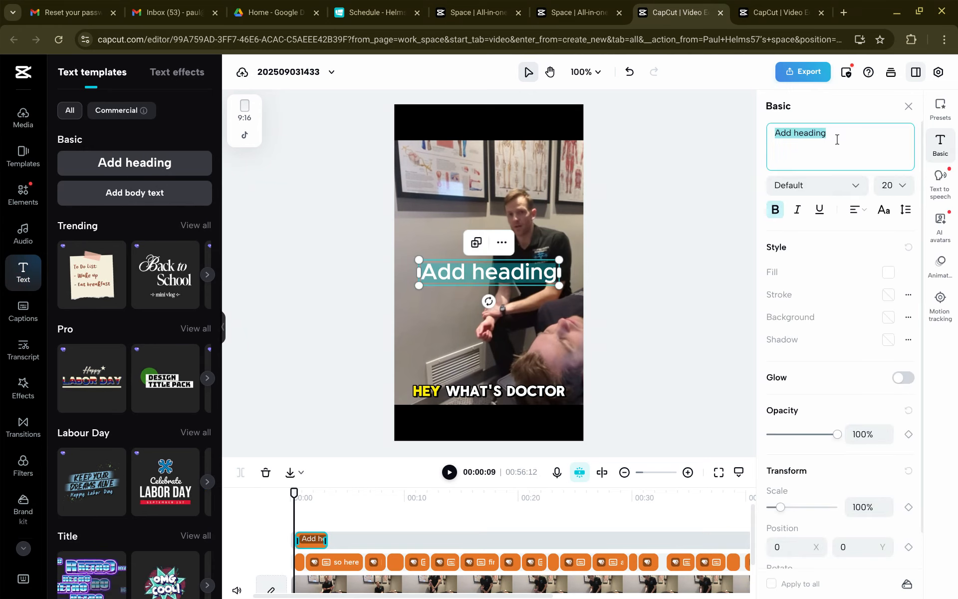
{"action": "type", "text": "Target [Body Region] Pain Instantly with [Target Muscle] [Modality]"}
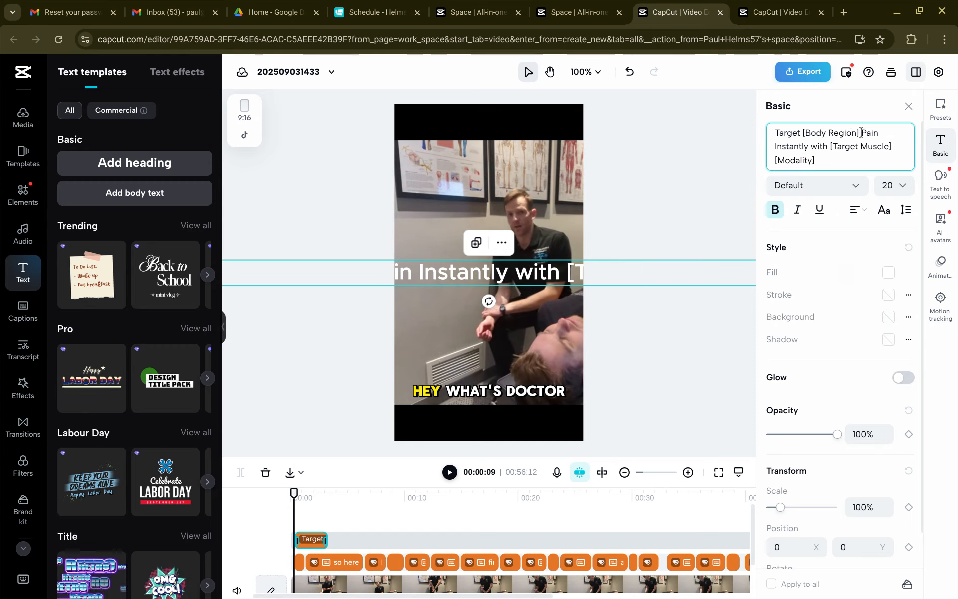
Step: Replace the heading's bracketed placeholders with "Shoulder", "Pectoralis Major" and "Fascial Stretch Therapy"
{"action": "left_click_drag", "start_coordinate": [859, 133], "coordinate": [803, 135]}
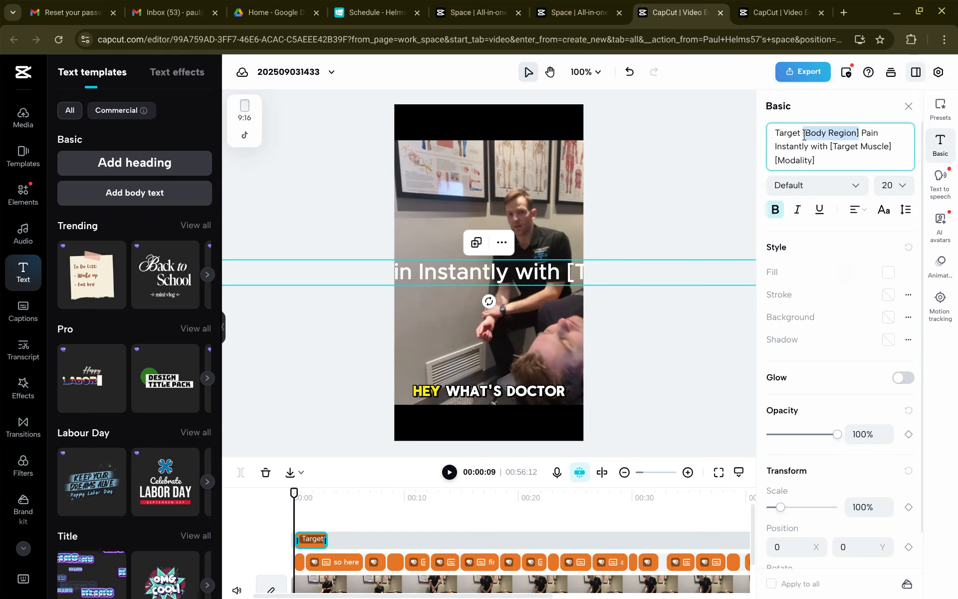
{"action": "type", "text": "Shoulder"}
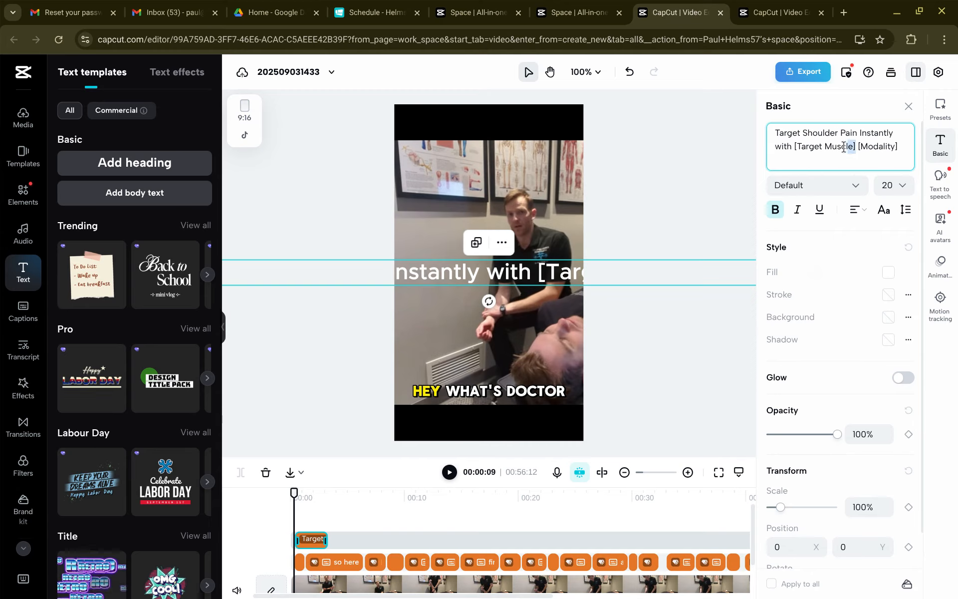
{"action": "left_click_drag", "start_coordinate": [843, 147], "coordinate": [794, 147]}
{"action": "type", "text": "Pecto"}
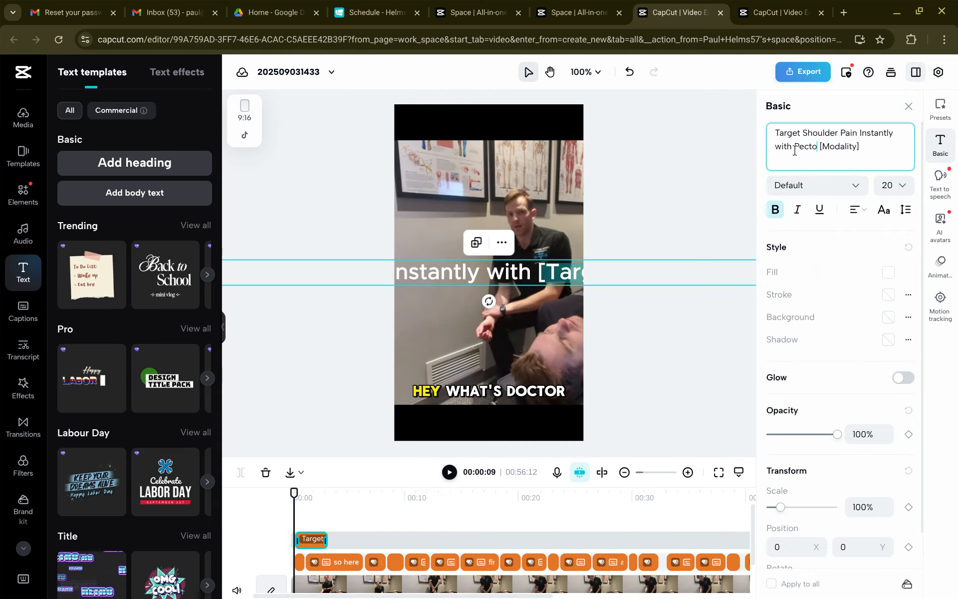
{"action": "type", "text": "ralis Major"}
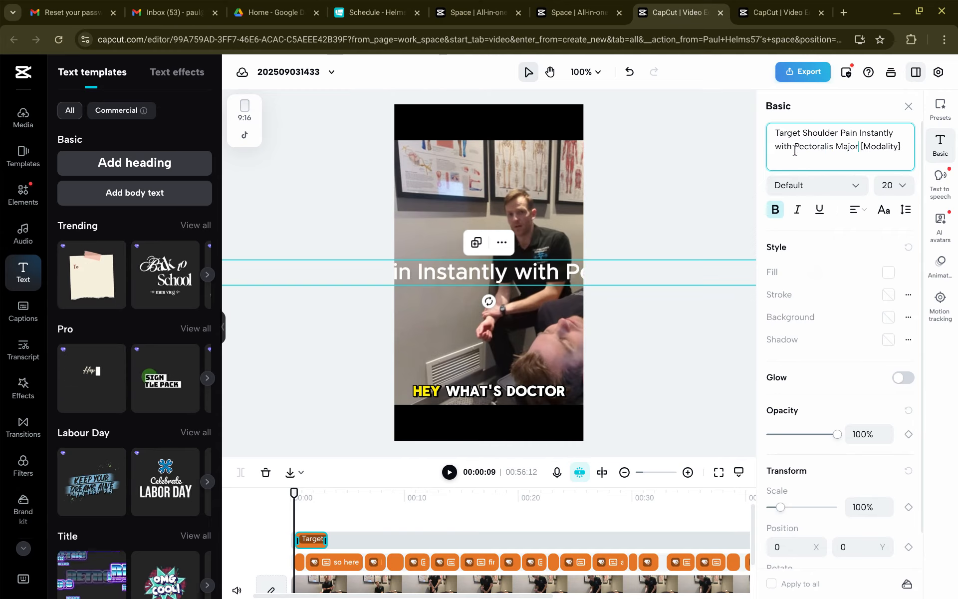
{"action": "left_click_drag", "start_coordinate": [906, 145], "coordinate": [857, 145]}
{"action": "type", "text": "Fa"}
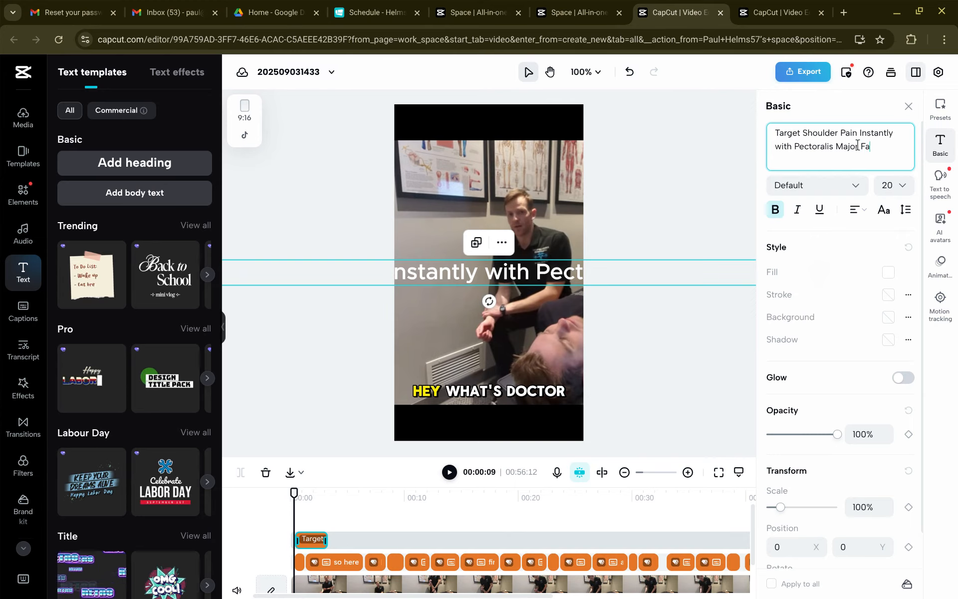
{"action": "type", "text": "scial Stretch Therapy"}
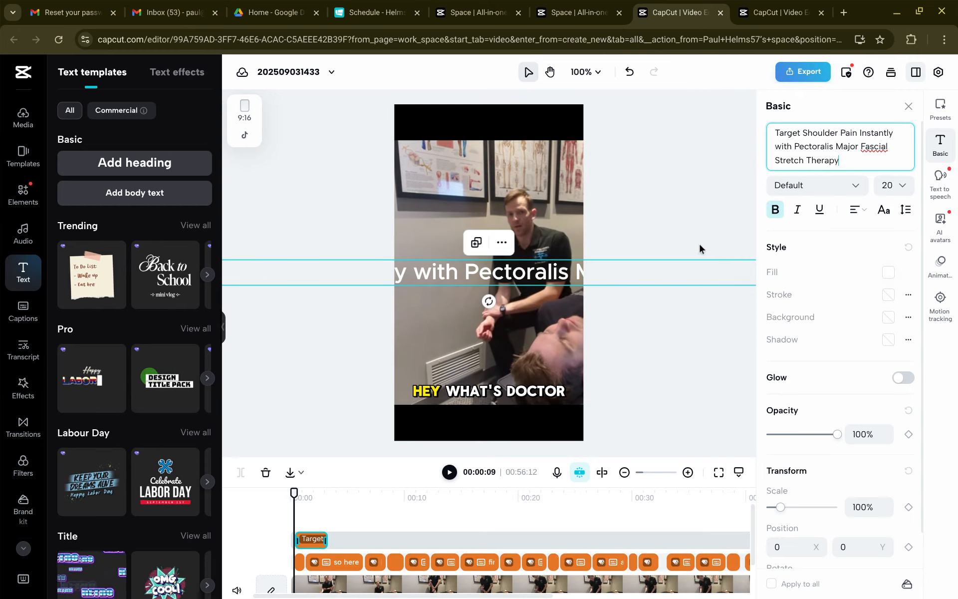
{"action": "left_click_drag", "start_coordinate": [851, 161], "coordinate": [768, 131]}
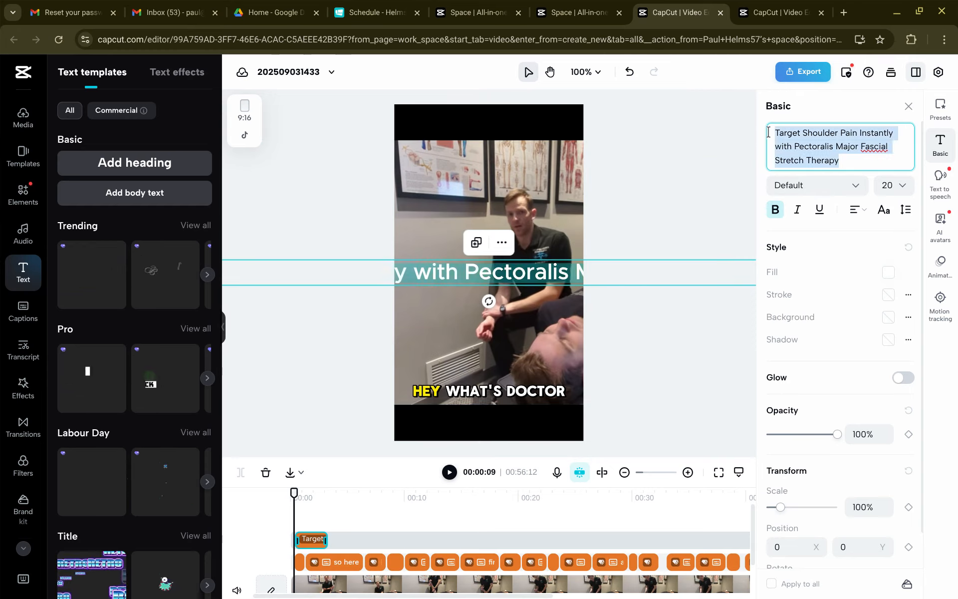
{"action": "left_click", "coordinate": [864, 160]}
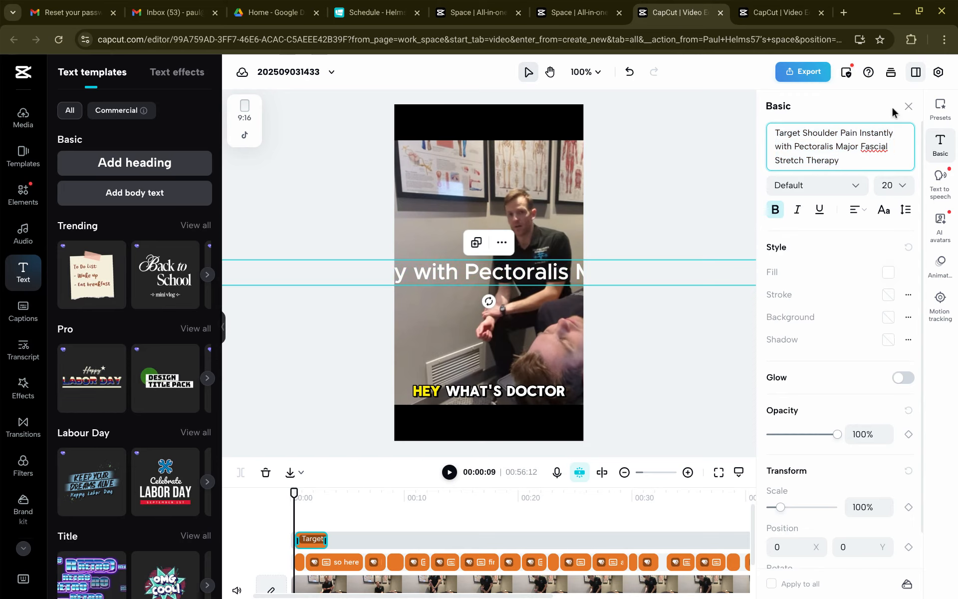
{"action": "left_click", "coordinate": [841, 110]}
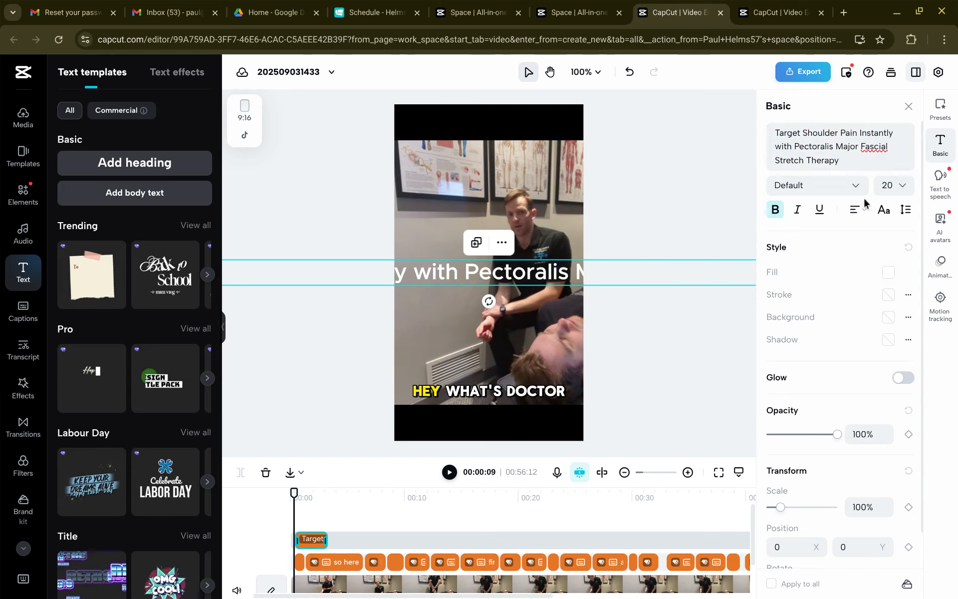
Step: Shrink the heading to 76% scale and move it to about X 469, Y 109
{"action": "left_click", "coordinate": [293, 272]}
{"action": "left_click", "coordinate": [355, 259]}
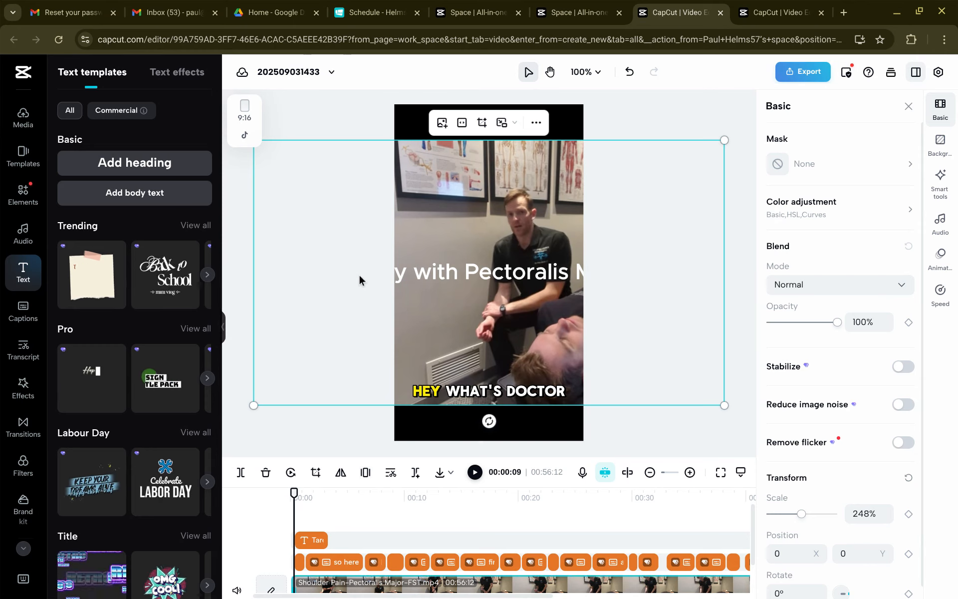
{"action": "left_click", "coordinate": [358, 273]}
{"action": "left_click_drag", "start_coordinate": [358, 274], "coordinate": [675, 265]}
{"action": "left_click_drag", "start_coordinate": [317, 273], "coordinate": [507, 285]}
{"action": "left_click_drag", "start_coordinate": [658, 246], "coordinate": [453, 232]}
Step: Break the heading into three lines, with new lines starting at "Instantly" and "Fascial"
{"action": "left_click", "coordinate": [841, 140]}
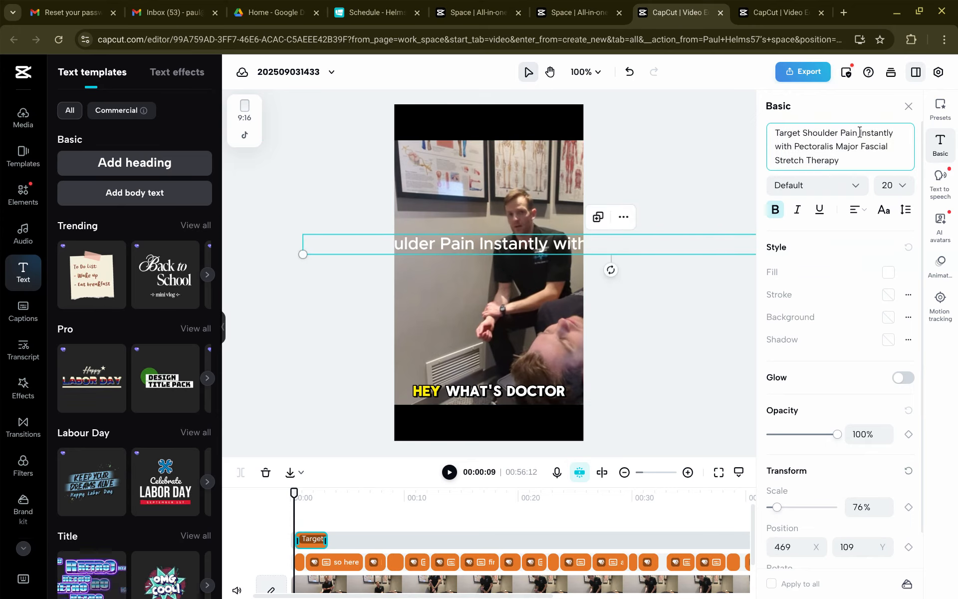
{"action": "left_click", "coordinate": [859, 132]}
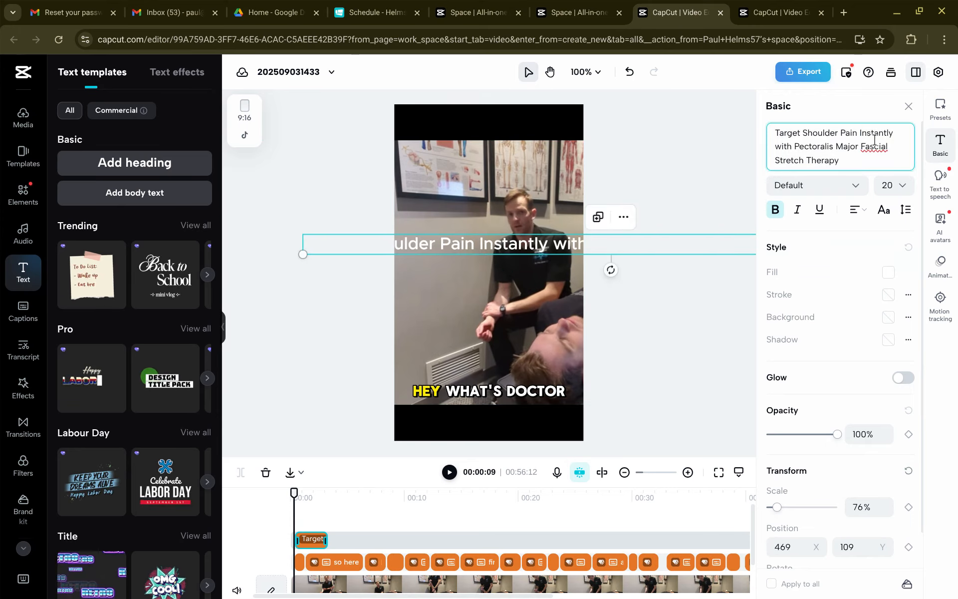
{"action": "key", "text": "Return"}
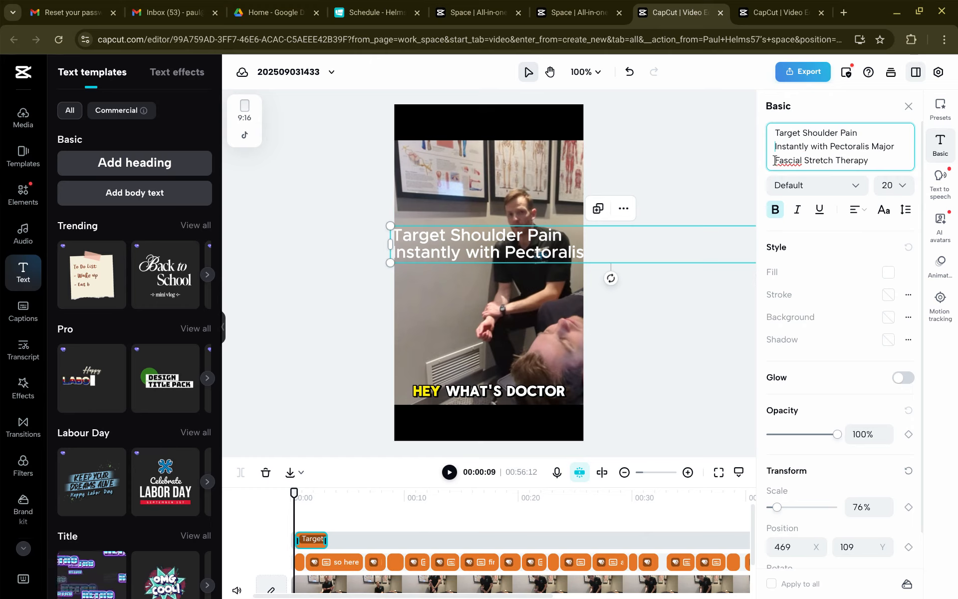
{"action": "key", "text": "Return"}
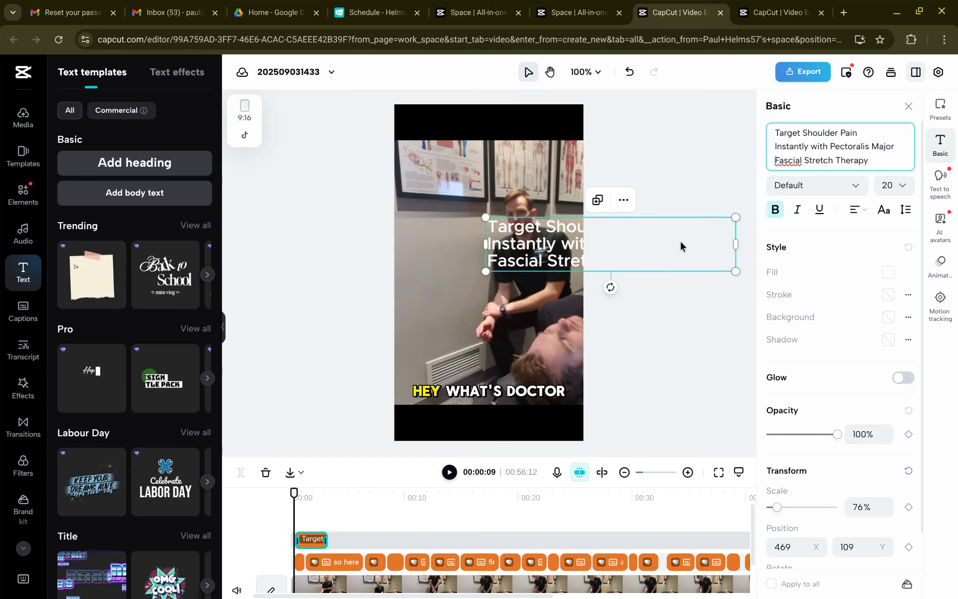
Step: Move the heading to X 0, Y 311 over the upper part of the video and center-align its text
{"action": "left_click_drag", "start_coordinate": [679, 237], "coordinate": [556, 182]}
{"action": "left_click", "coordinate": [855, 209]}
{"action": "left_click", "coordinate": [857, 234]}
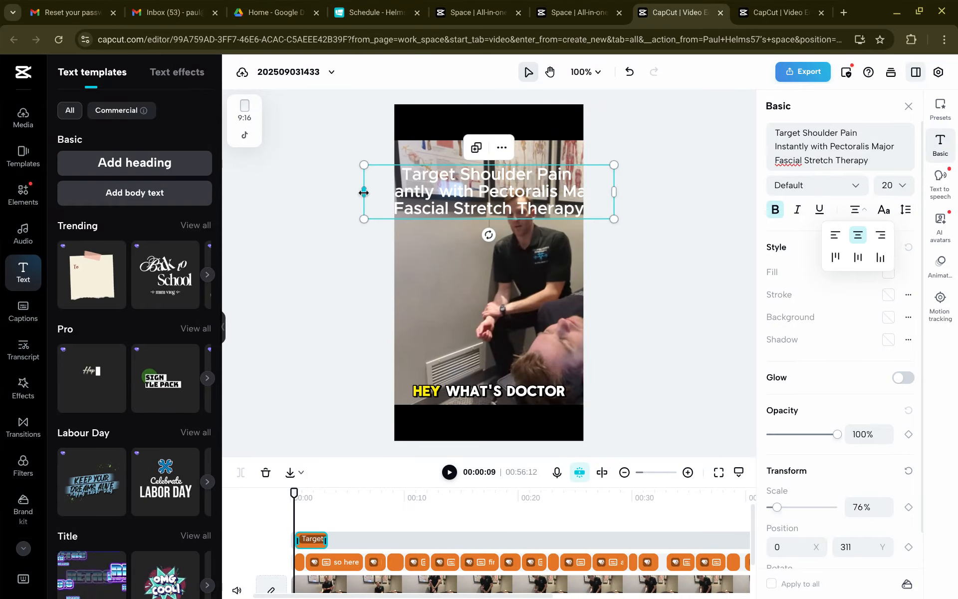
Step: Narrow the heading's text box to the frame's width at X 0, Y 405, and set the font size to 17
{"action": "left_click_drag", "start_coordinate": [364, 192], "coordinate": [423, 195]}
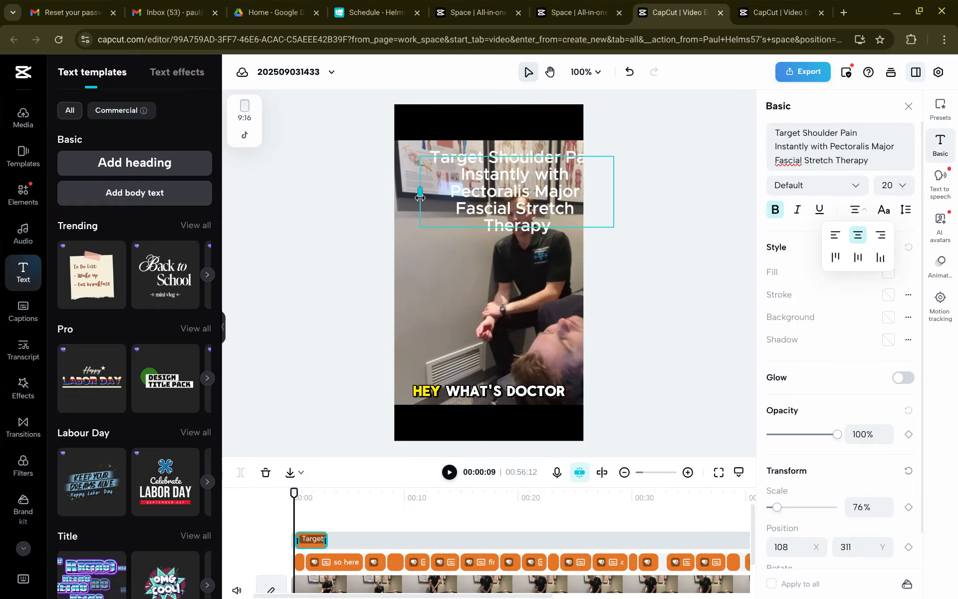
{"action": "left_click_drag", "start_coordinate": [570, 220], "coordinate": [552, 206]}
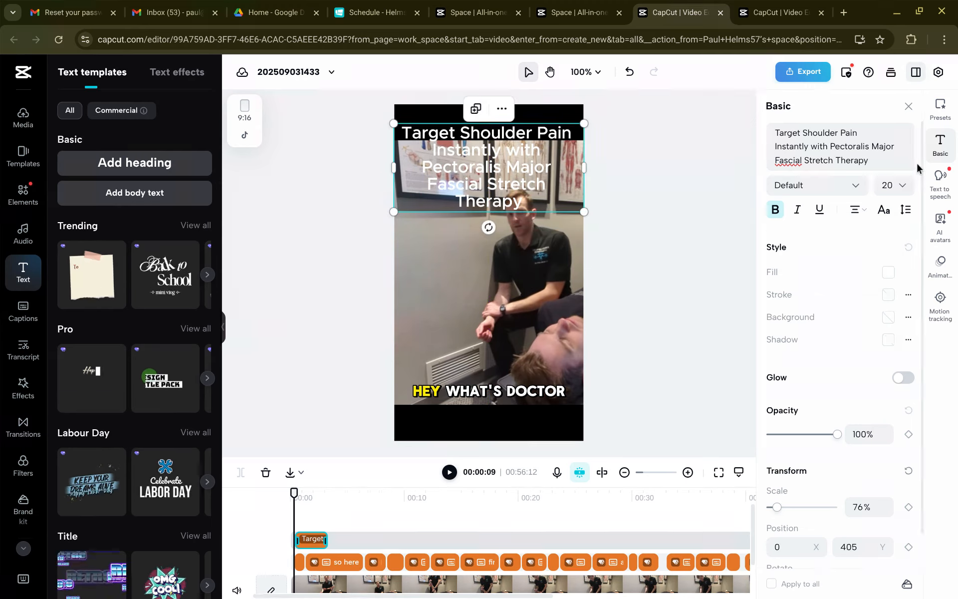
{"action": "left_click", "coordinate": [906, 185]}
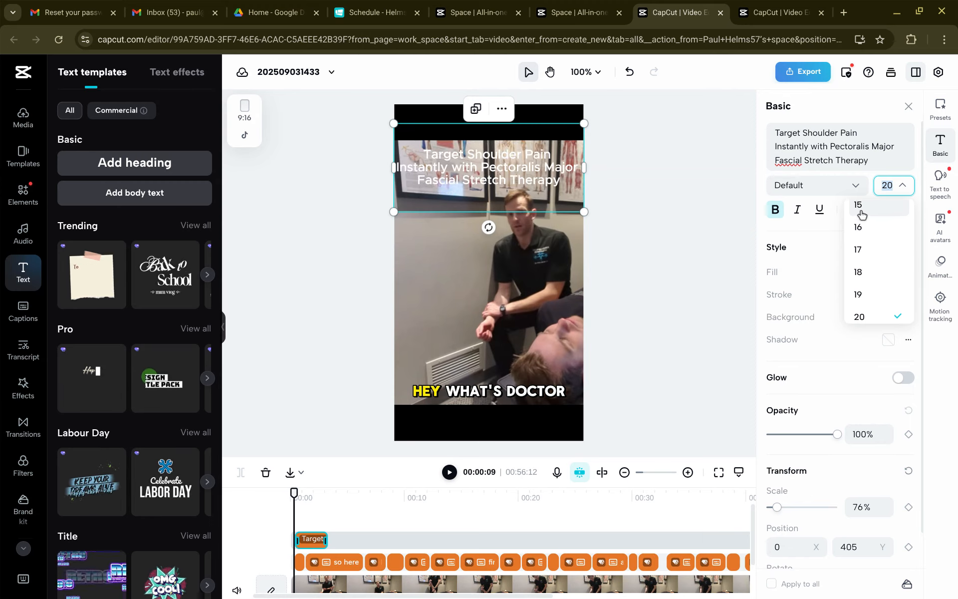
{"action": "left_click", "coordinate": [865, 259]}
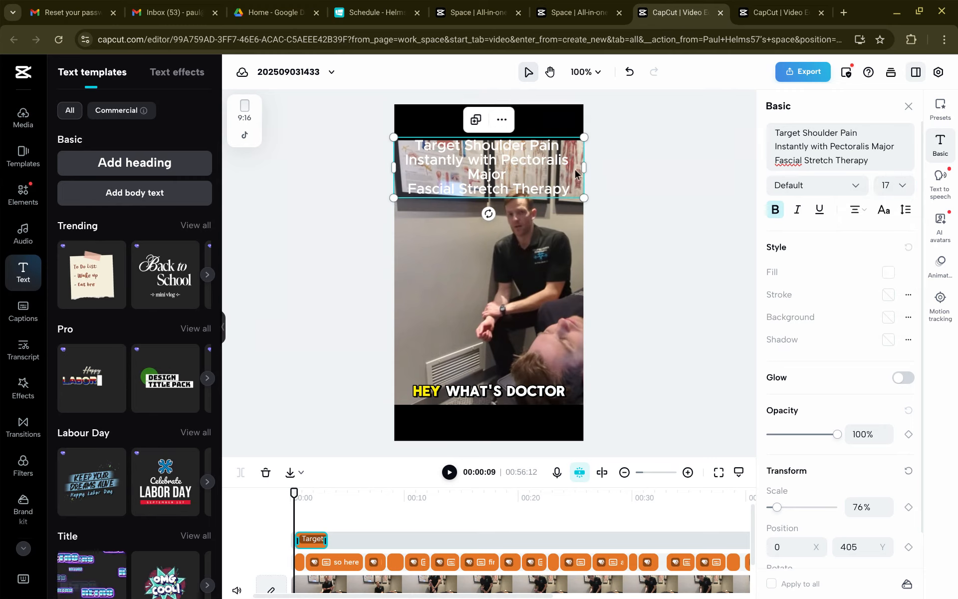
Step: Remove the line break before "Fascial" and raise the heading to about Y 479, partly over the upper black bar
{"action": "left_click", "coordinate": [770, 160]}
{"action": "key", "text": "BackSpace"}
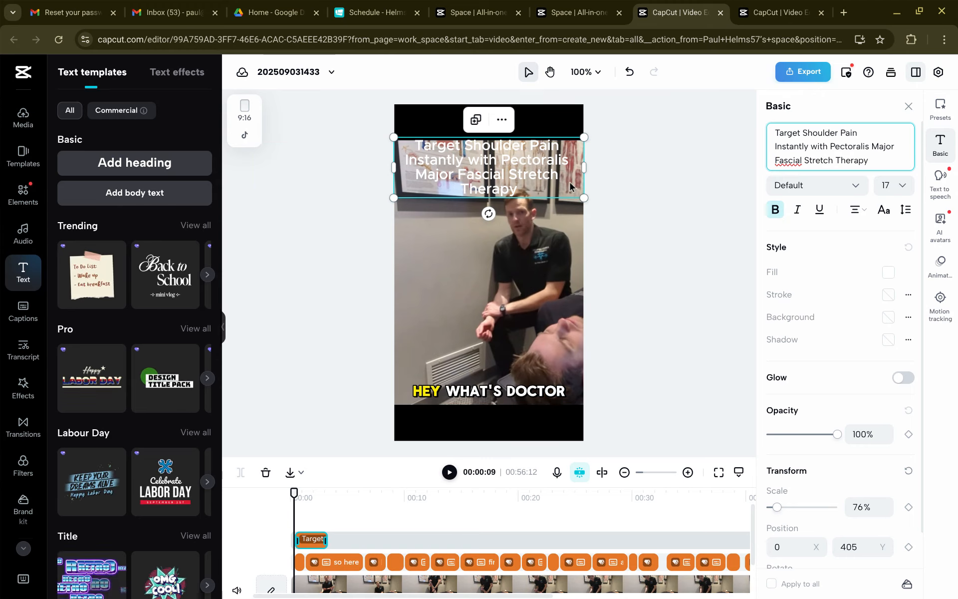
{"action": "left_click_drag", "start_coordinate": [570, 185], "coordinate": [569, 167]}
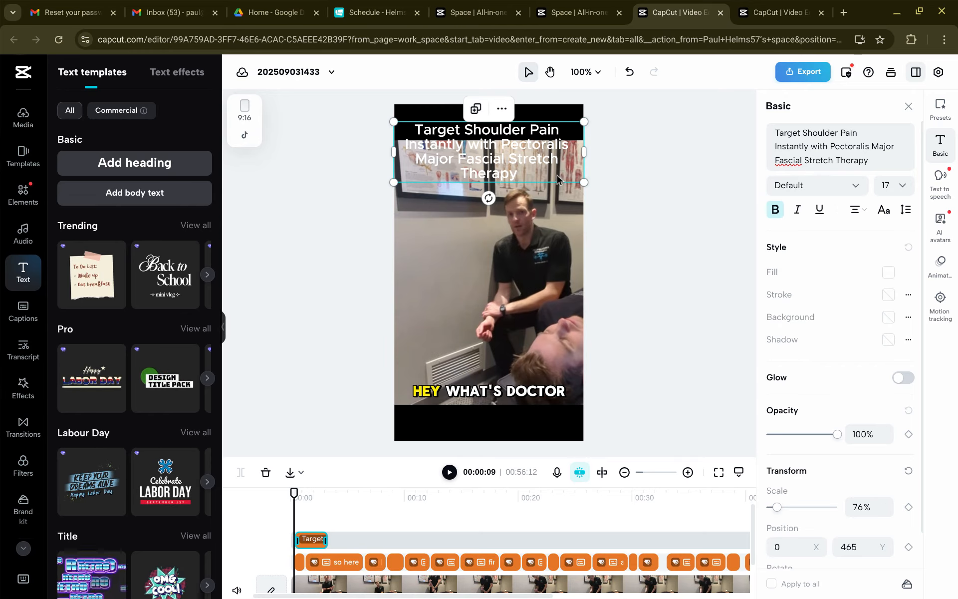
{"action": "left_click_drag", "start_coordinate": [558, 180], "coordinate": [557, 172]}
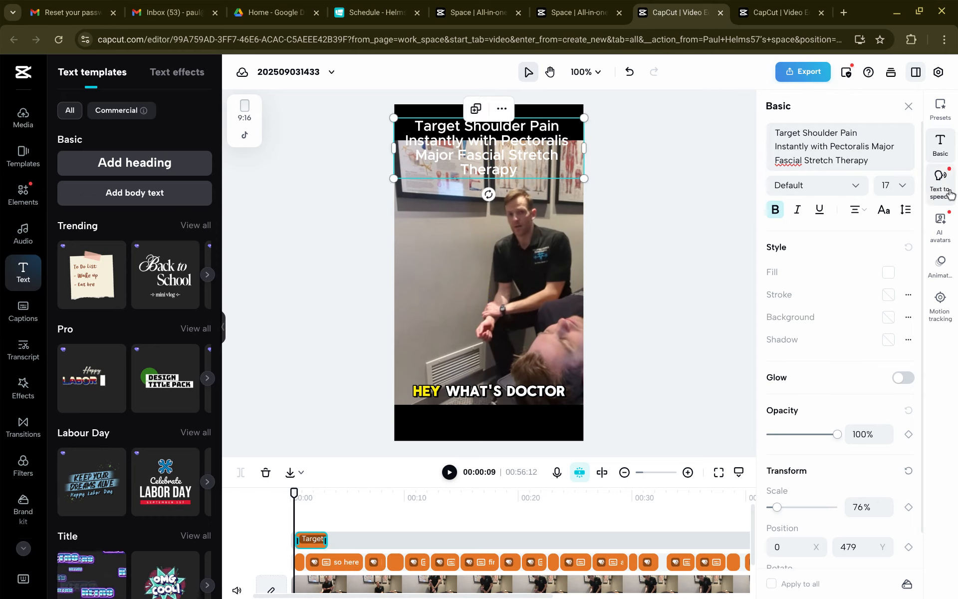
Step: Try black as the heading text's fill color
{"action": "left_click", "coordinate": [887, 274]}
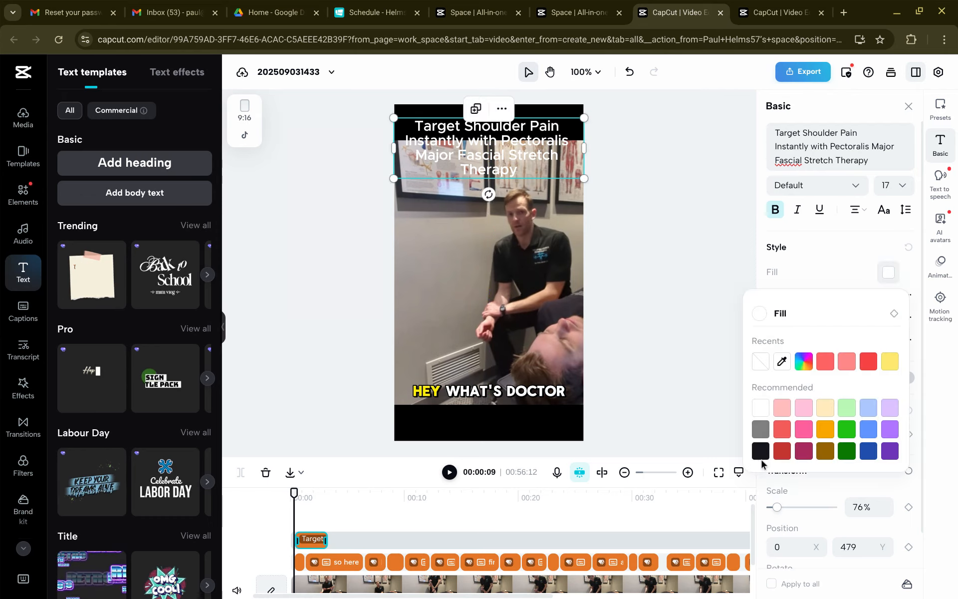
{"action": "left_click", "coordinate": [760, 493]}
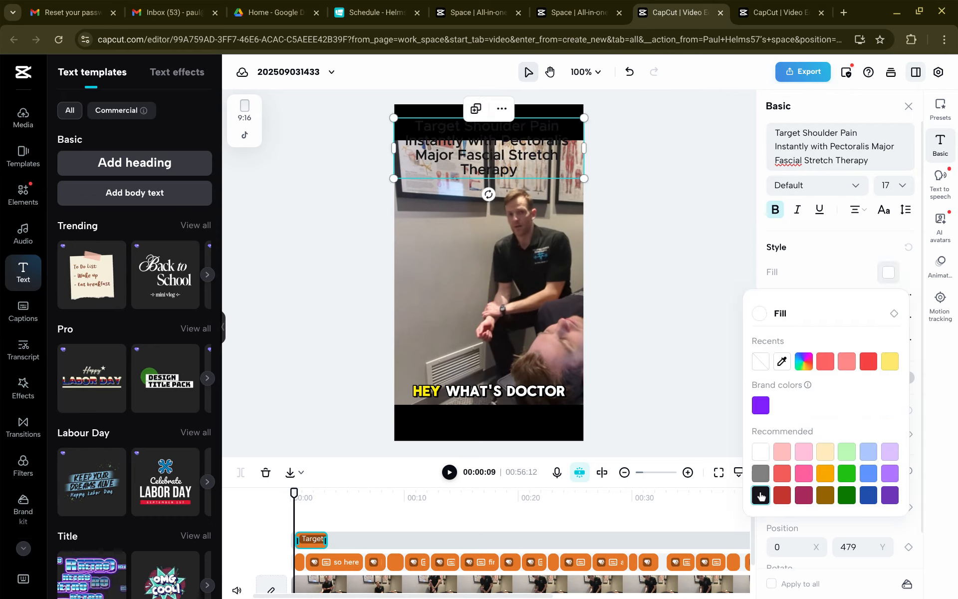
{"action": "left_click", "coordinate": [840, 272]}
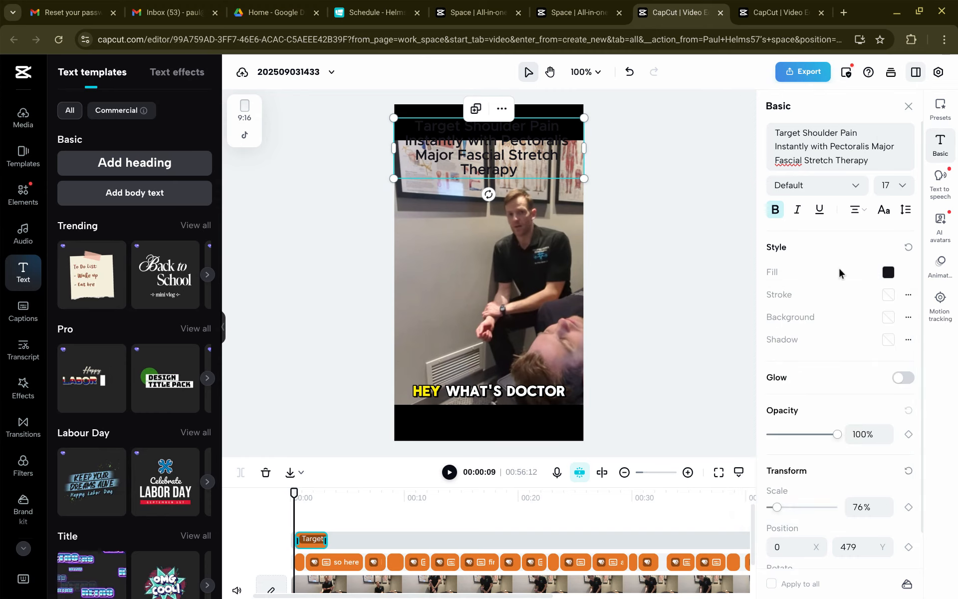
Step: Give the heading a black background and set its text fill to white
{"action": "left_click", "coordinate": [894, 319]}
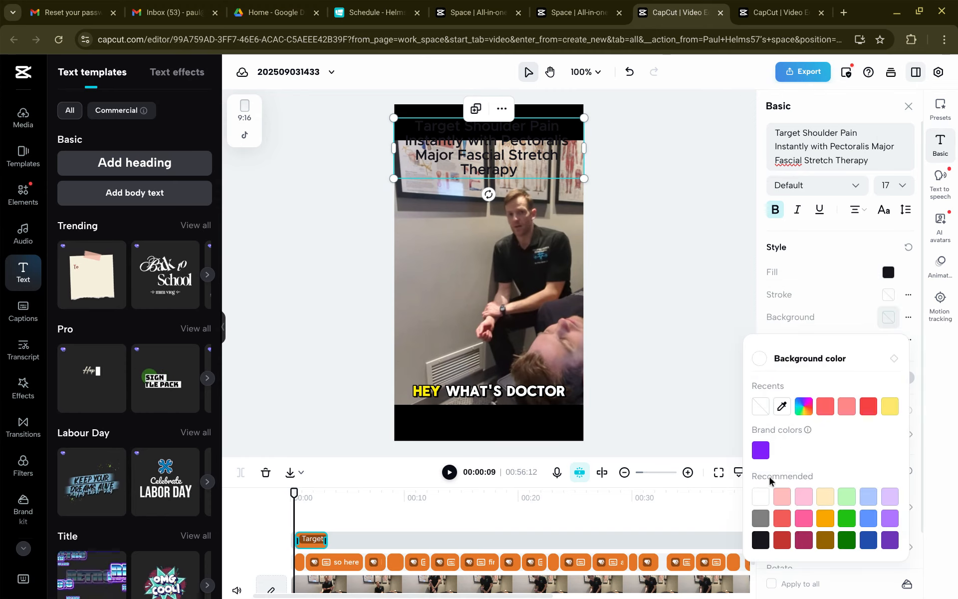
{"action": "left_click", "coordinate": [756, 538]}
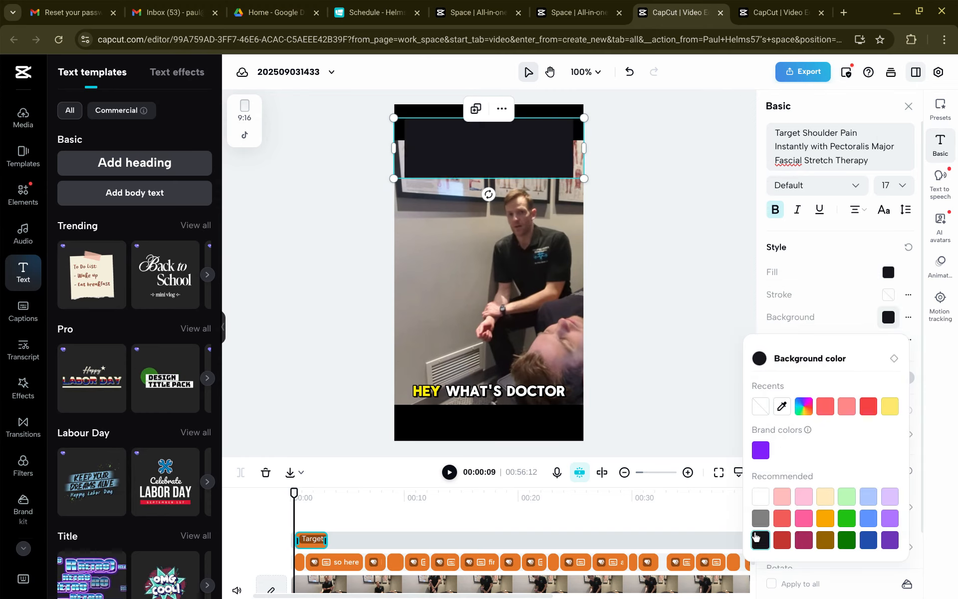
{"action": "left_click", "coordinate": [888, 273]}
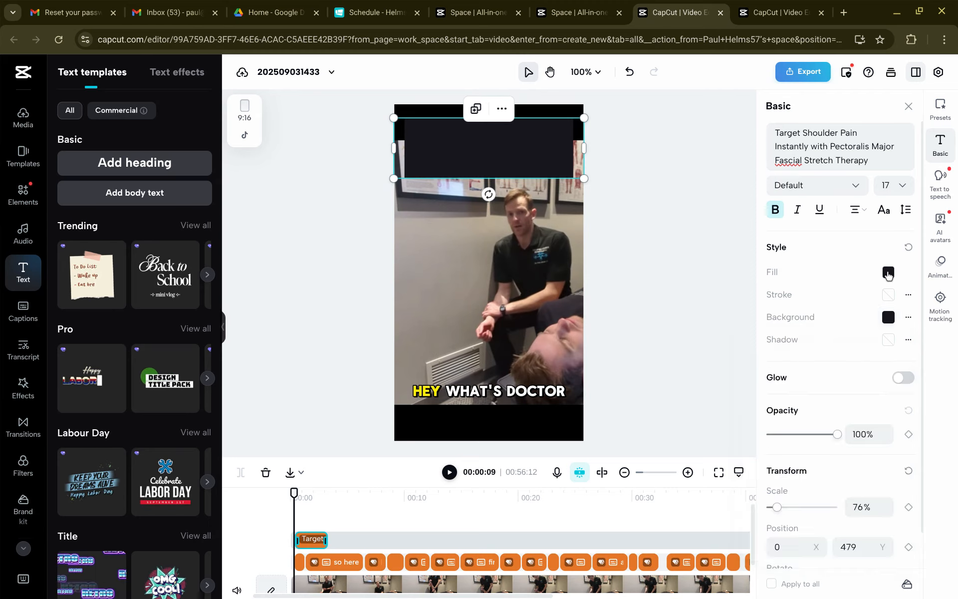
{"action": "left_click", "coordinate": [887, 273]}
{"action": "left_click", "coordinate": [761, 453]}
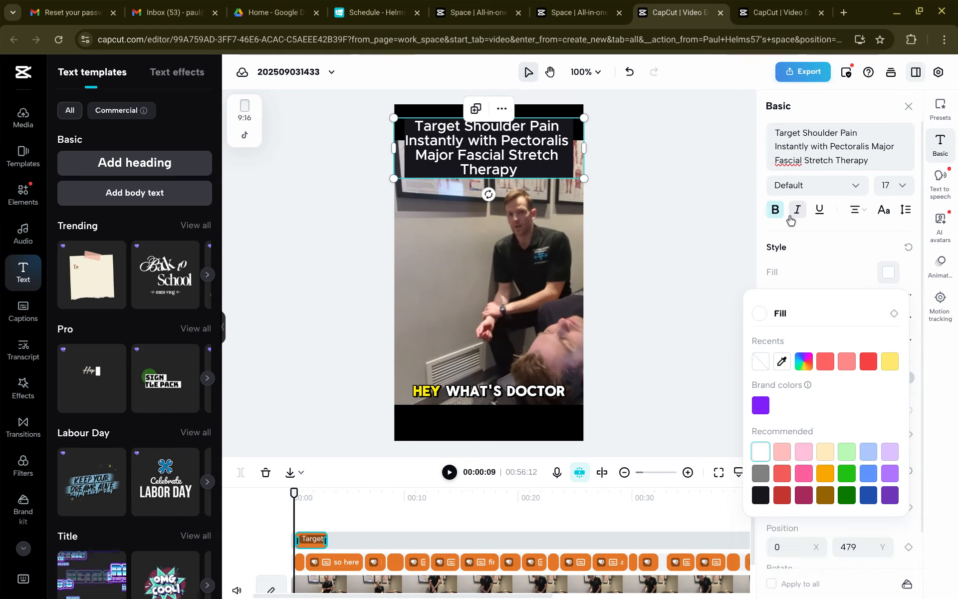
{"action": "left_click", "coordinate": [826, 247]}
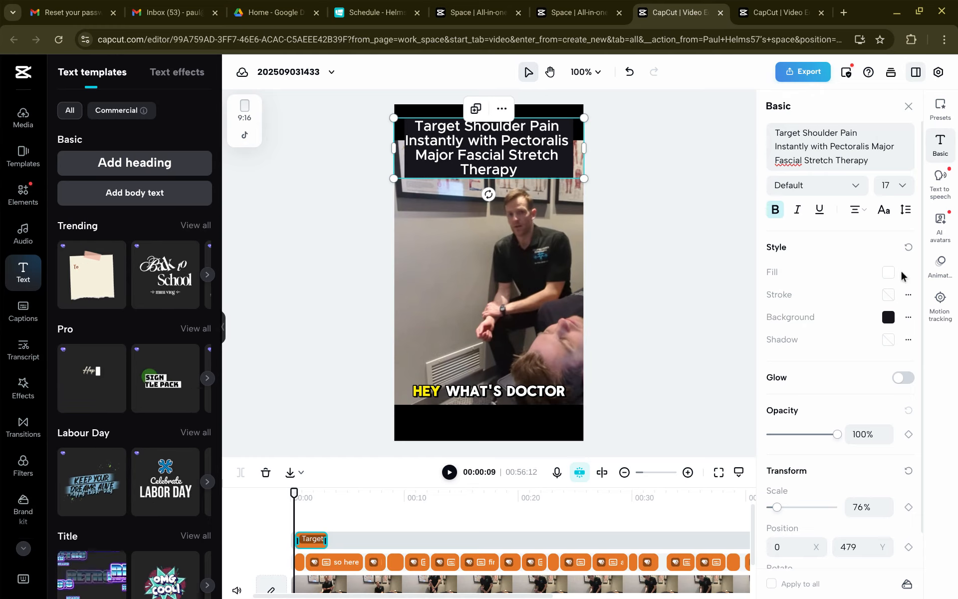
Step: Change the heading's text fill to the recent red color #f84343
{"action": "left_click", "coordinate": [889, 275]}
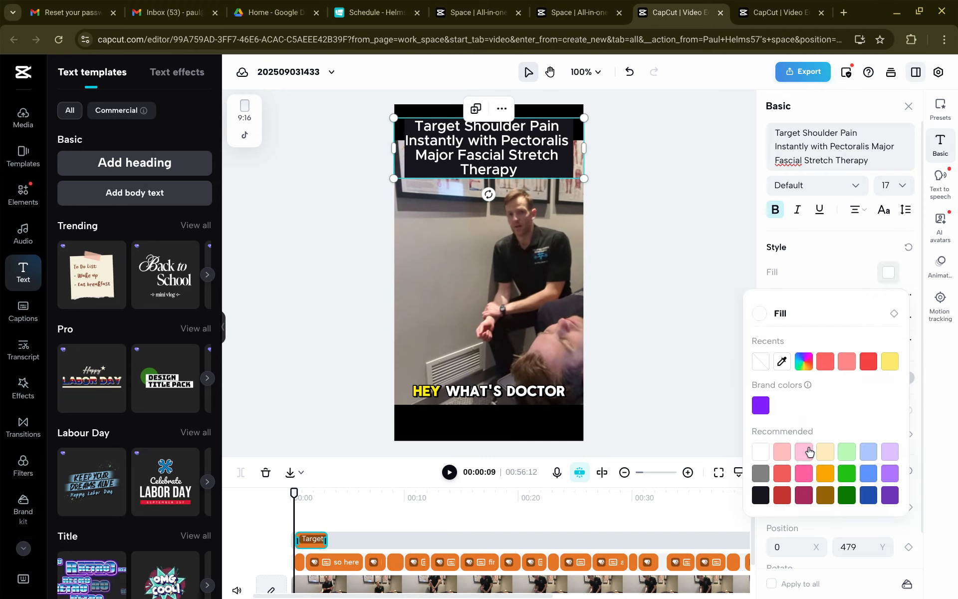
{"action": "left_click", "coordinate": [868, 362]}
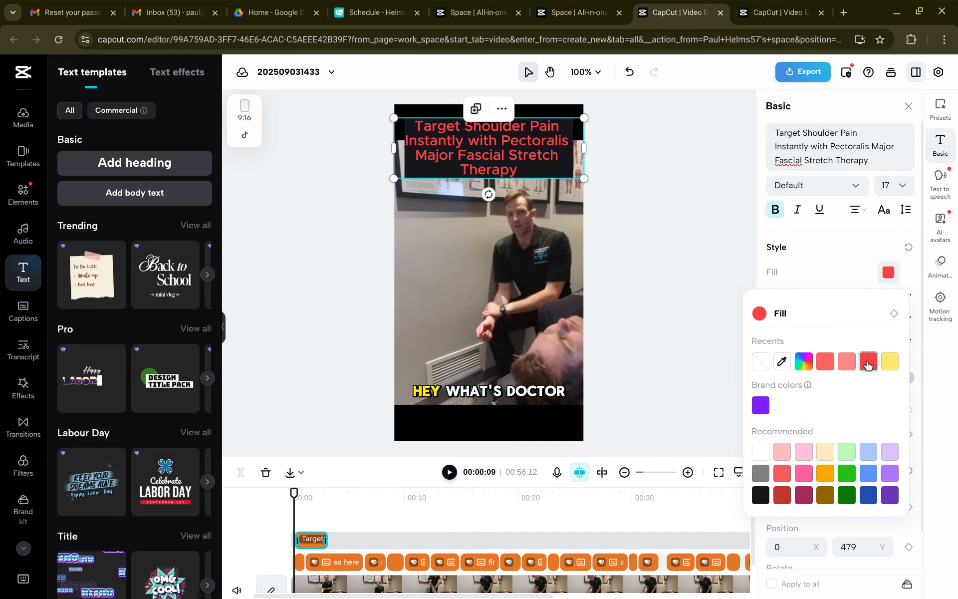
{"action": "left_click", "coordinate": [888, 285]}
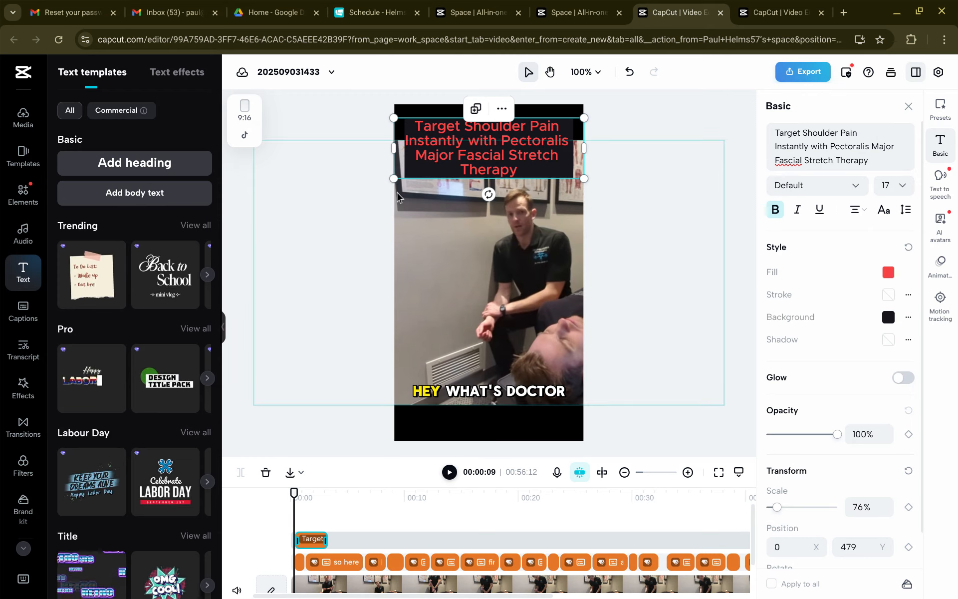
{"action": "left_click", "coordinate": [888, 272]}
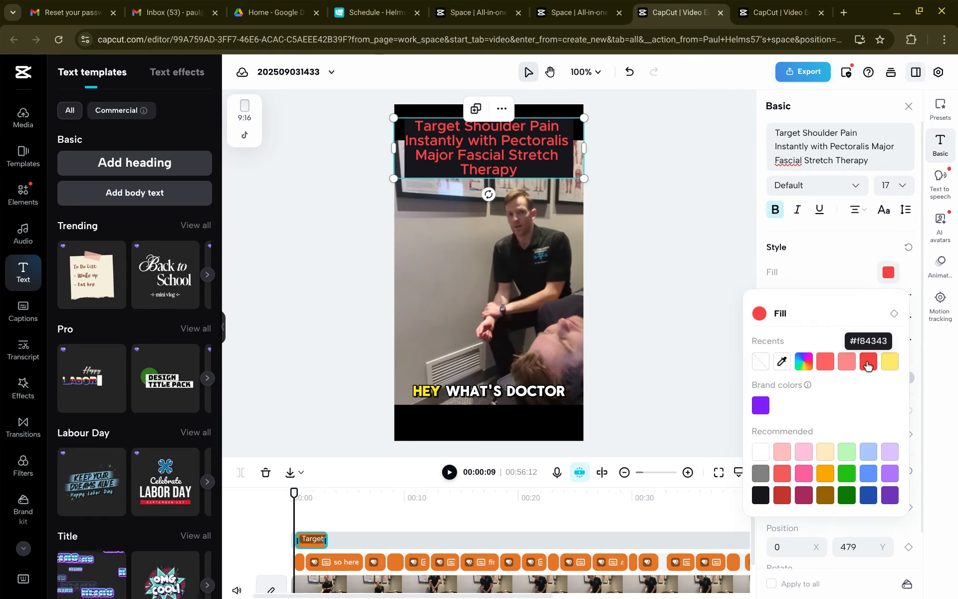
{"action": "left_click", "coordinate": [847, 268]}
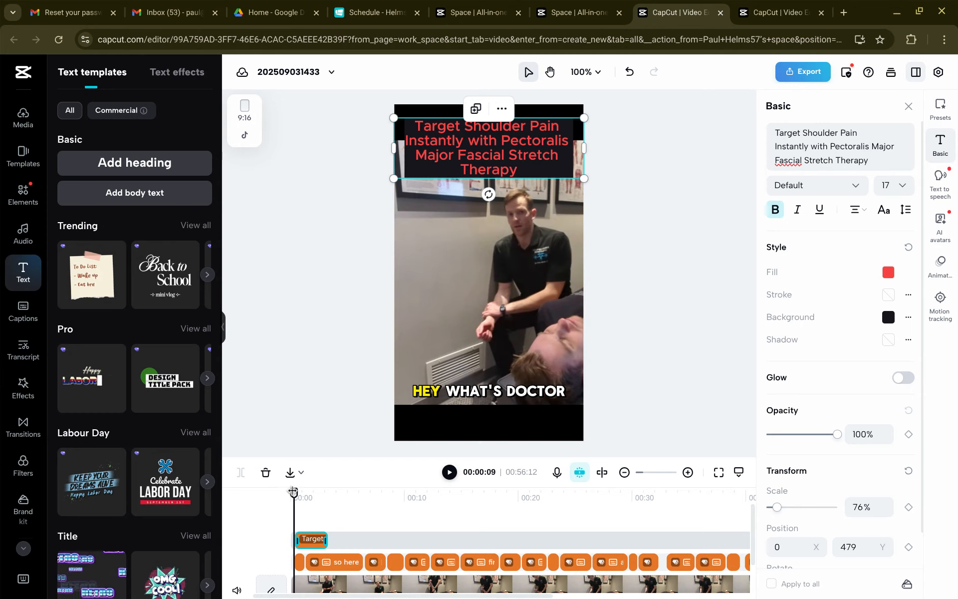
Step: Stretch the heading clip so it starts at 00:00 and runs to the end of the video footage
{"action": "left_click_drag", "start_coordinate": [292, 505], "coordinate": [291, 499]}
{"action": "left_click_drag", "start_coordinate": [296, 547], "coordinate": [292, 544]}
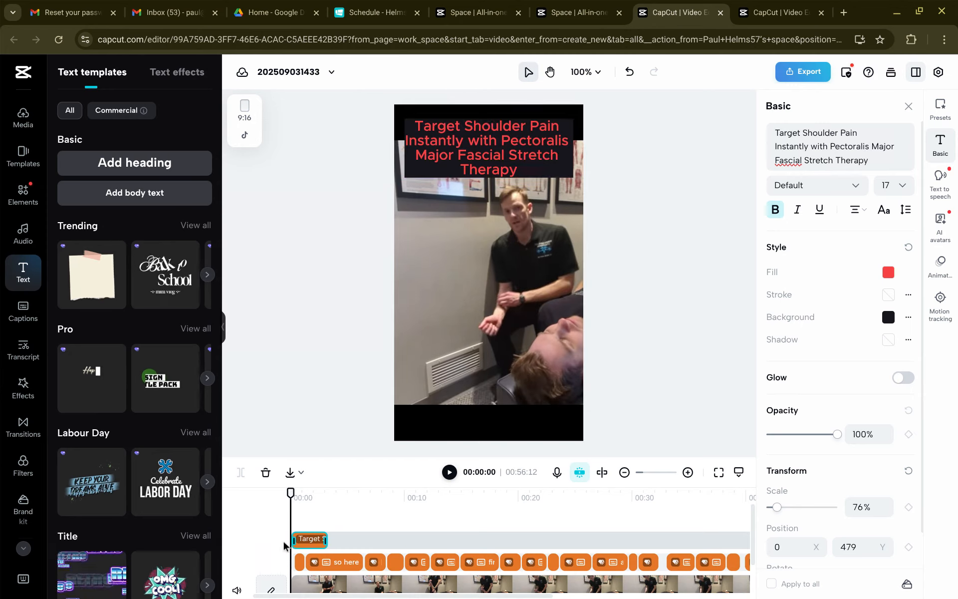
{"action": "left_click_drag", "start_coordinate": [290, 492], "coordinate": [255, 505]}
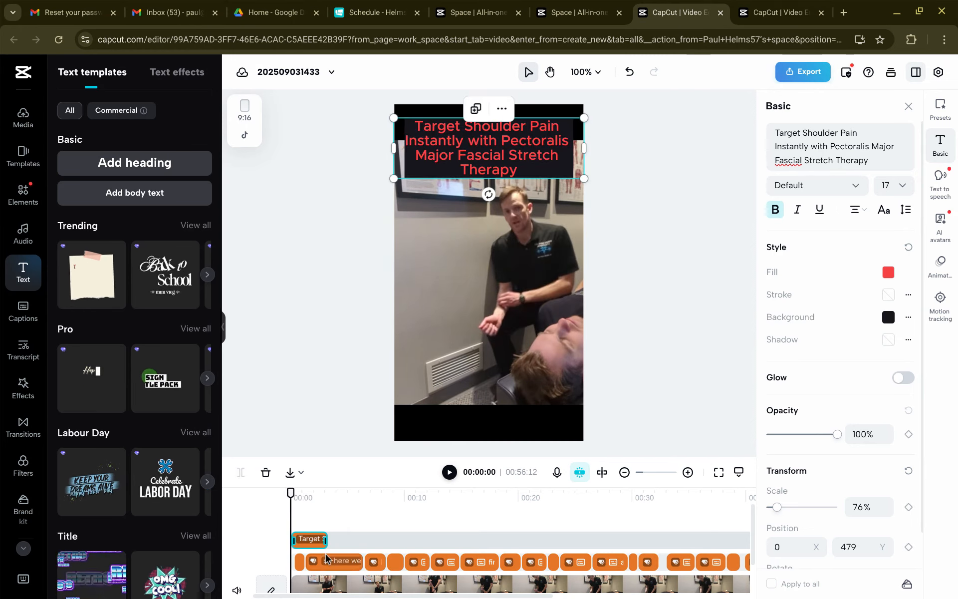
{"action": "left_click_drag", "start_coordinate": [325, 538], "coordinate": [681, 538]}
{"action": "scroll", "coordinate": [682, 538], "scroll_direction": "right", "scroll_amount": 6}
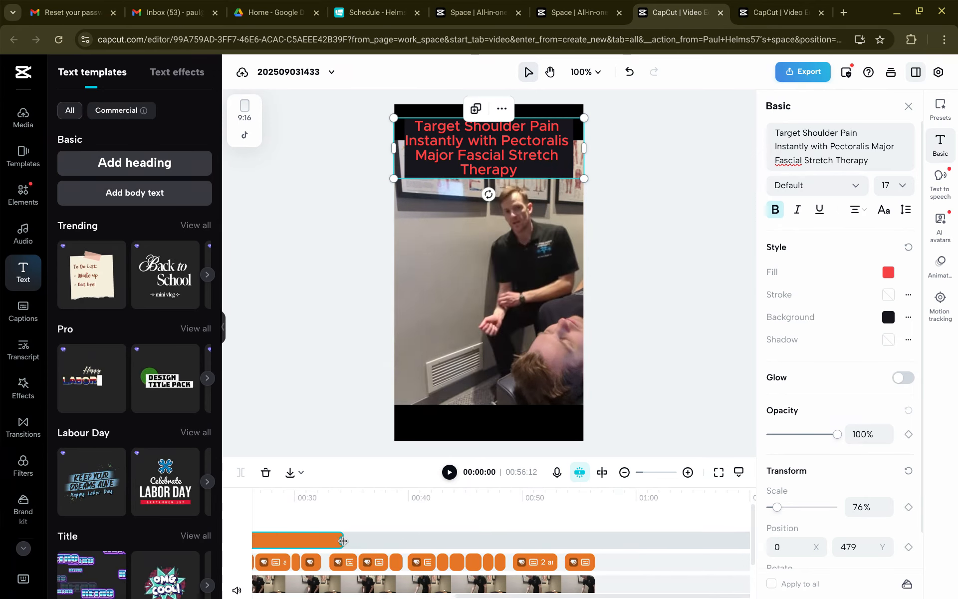
{"action": "left_click_drag", "start_coordinate": [342, 540], "coordinate": [595, 541]}
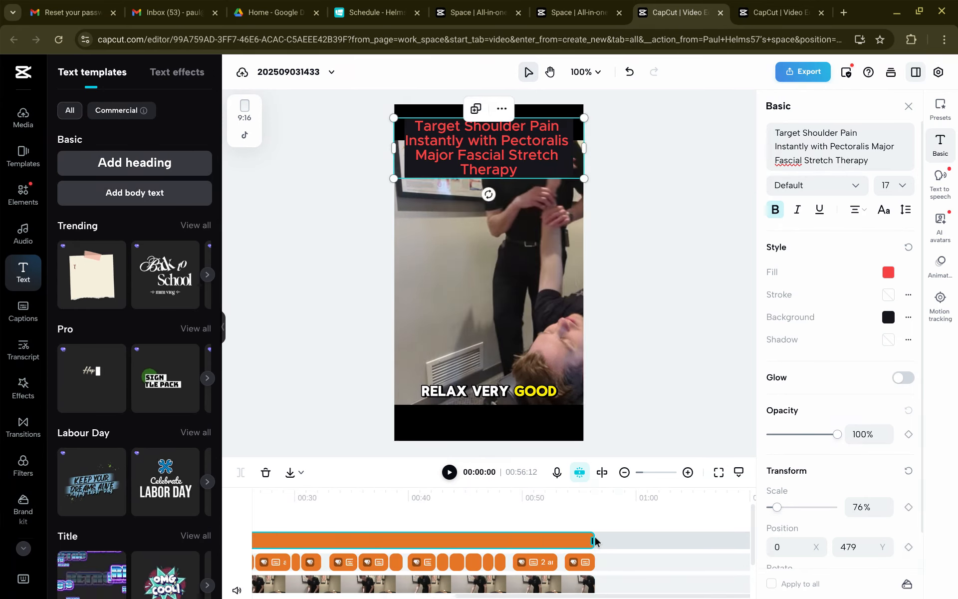
Step: Scrub through the video from the start to about 49 seconds to check the heading and captions over the footage
{"action": "scroll", "coordinate": [559, 546], "scroll_direction": "left", "scroll_amount": 10}
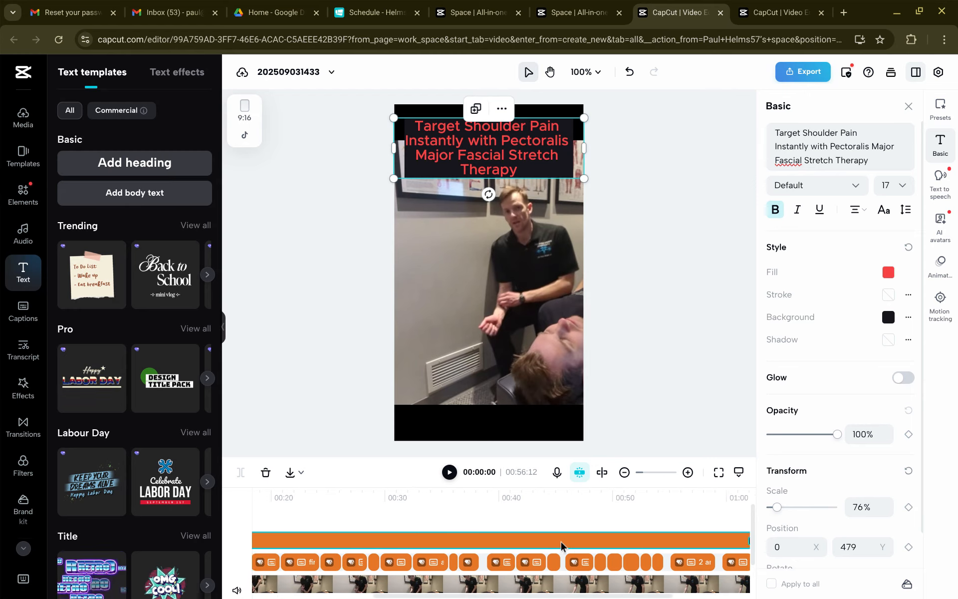
{"action": "left_click_drag", "start_coordinate": [288, 496], "coordinate": [520, 491]}
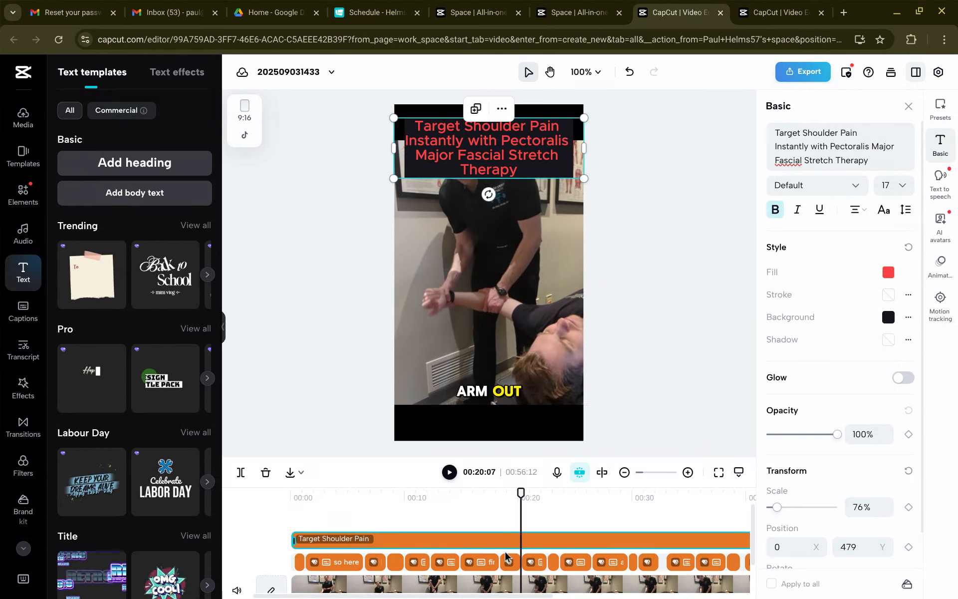
{"action": "left_click_drag", "start_coordinate": [521, 492], "coordinate": [643, 494]}
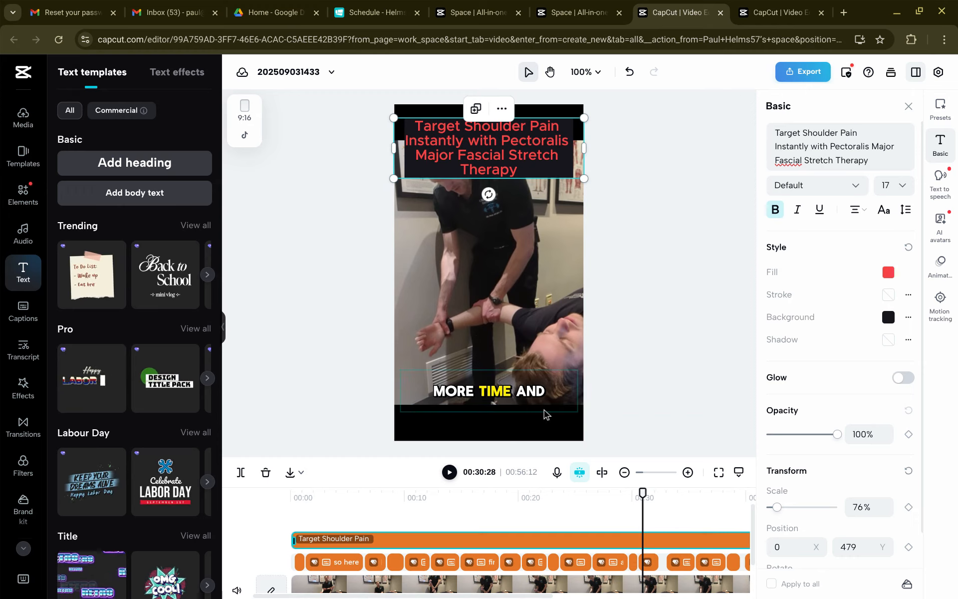
{"action": "scroll", "coordinate": [643, 538], "scroll_direction": "right", "scroll_amount": 3}
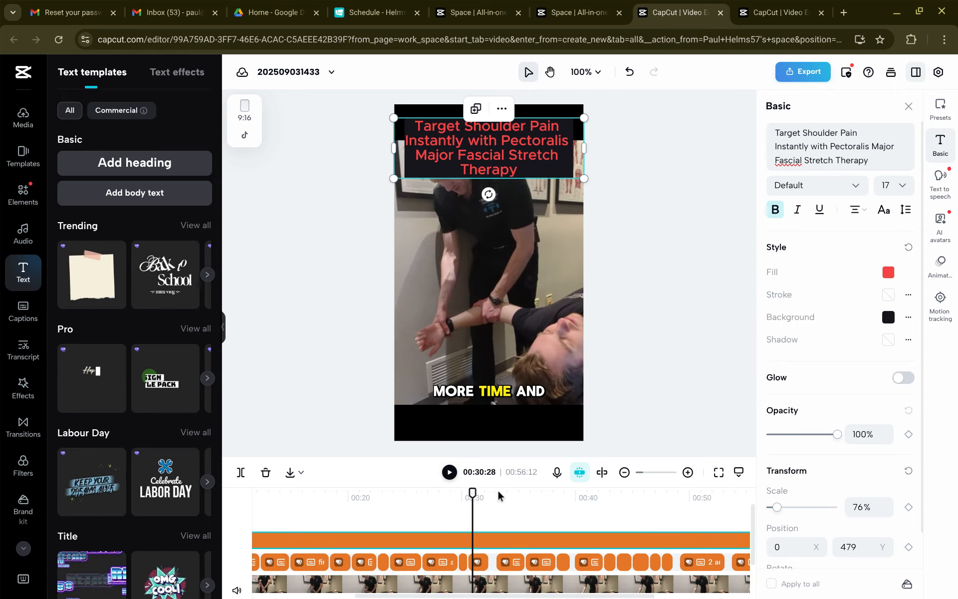
{"action": "left_click_drag", "start_coordinate": [474, 496], "coordinate": [685, 506]}
{"action": "scroll", "coordinate": [531, 526], "scroll_direction": "left", "scroll_amount": 3}
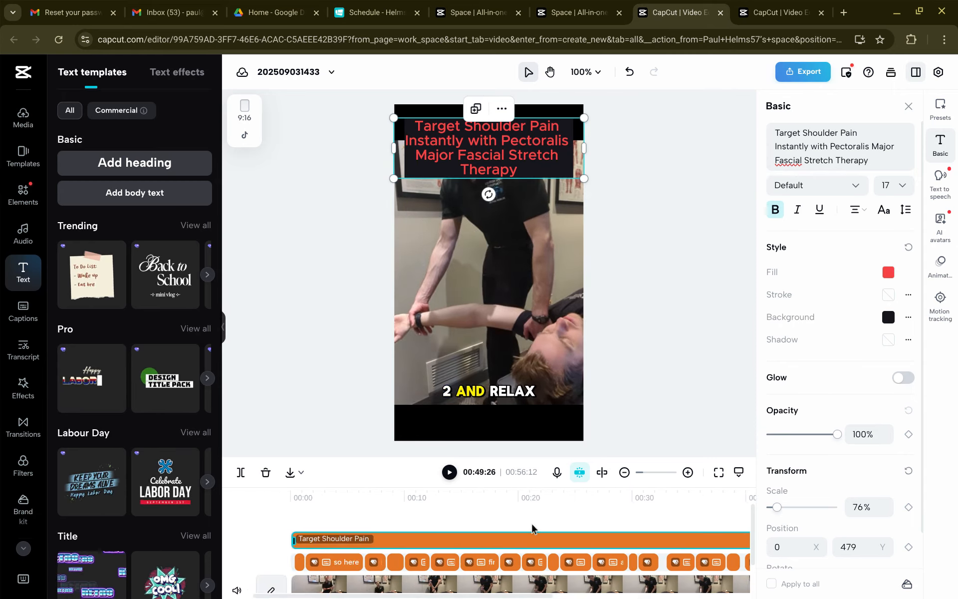